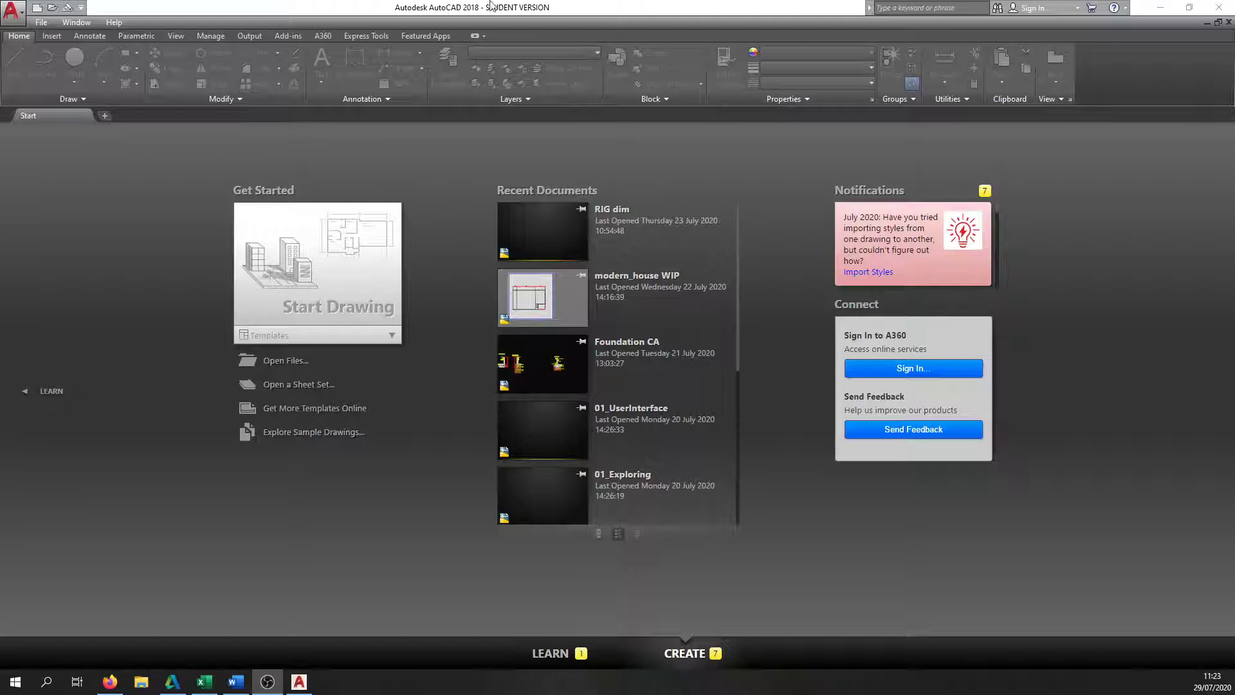
# Step: Create a new drawing from the acadiso template
pyautogui.click(1160, 7)
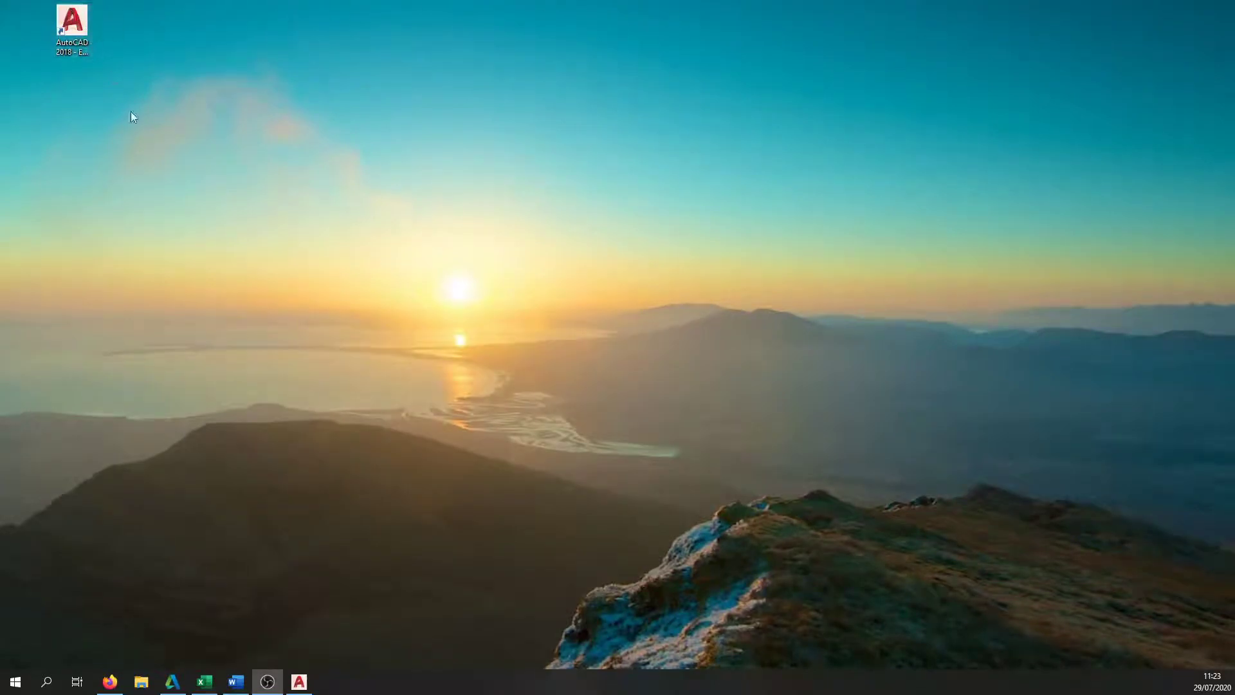
pyautogui.click(296, 681)
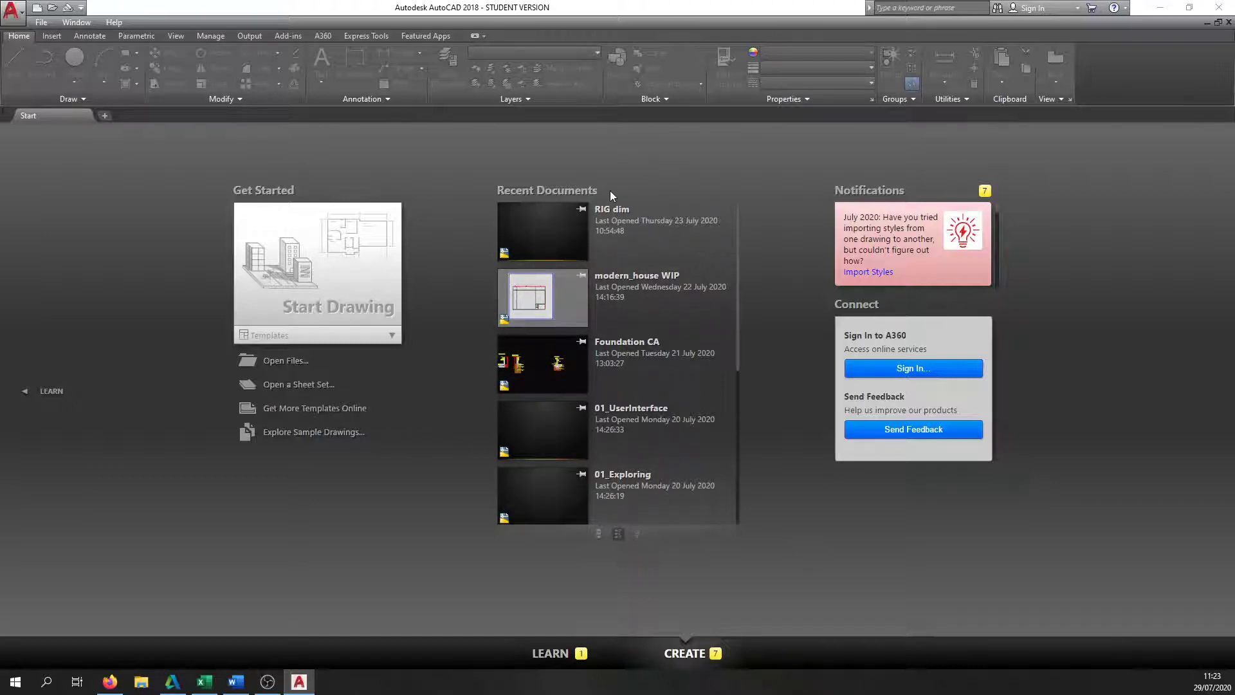
pyautogui.click(12, 11)
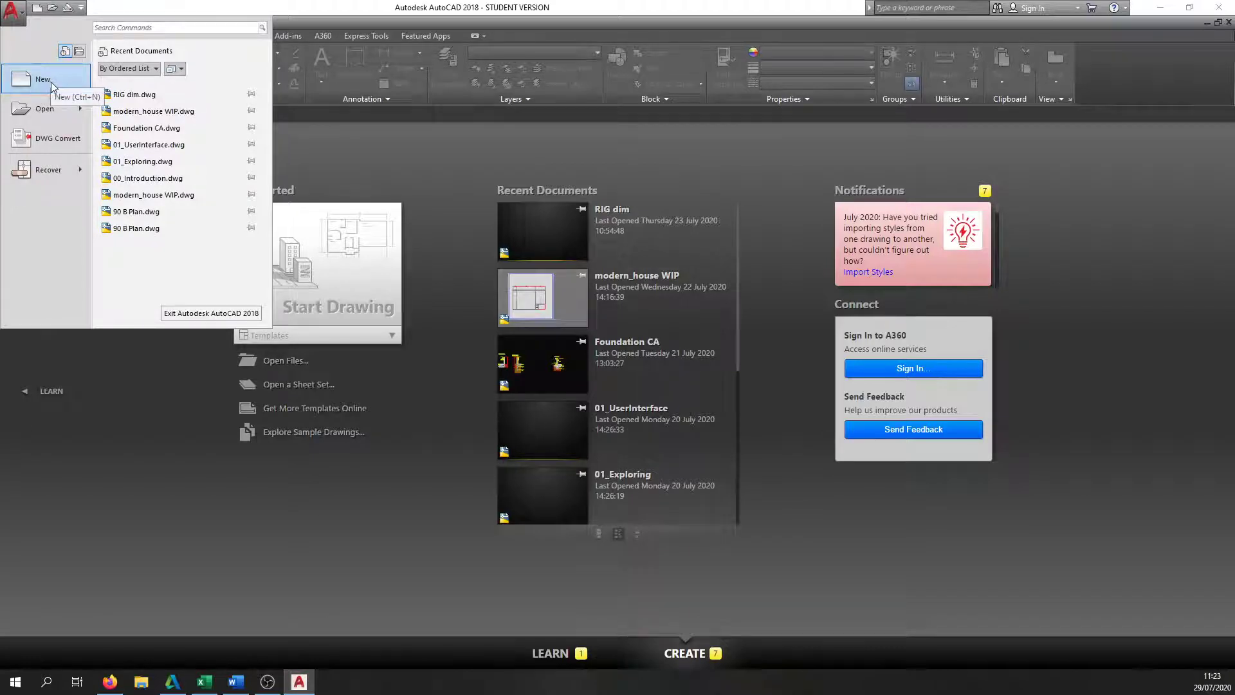
pyautogui.moveTo(52, 122)
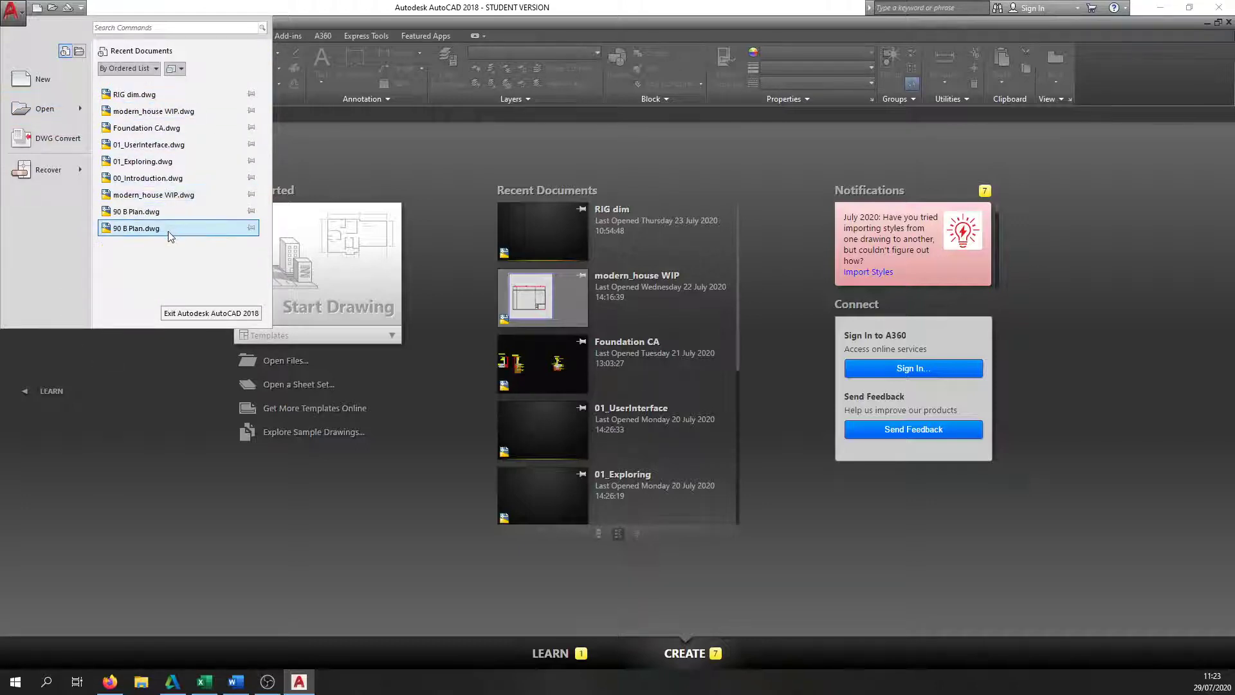
pyautogui.click(49, 84)
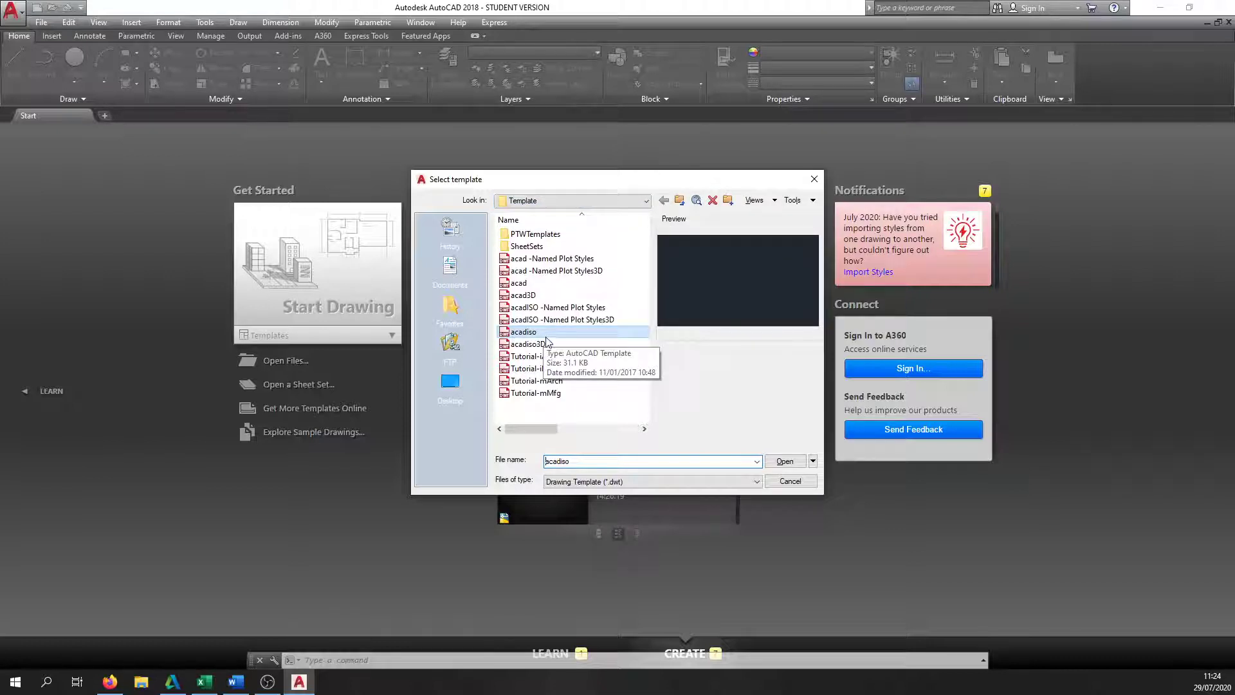
pyautogui.click(782, 461)
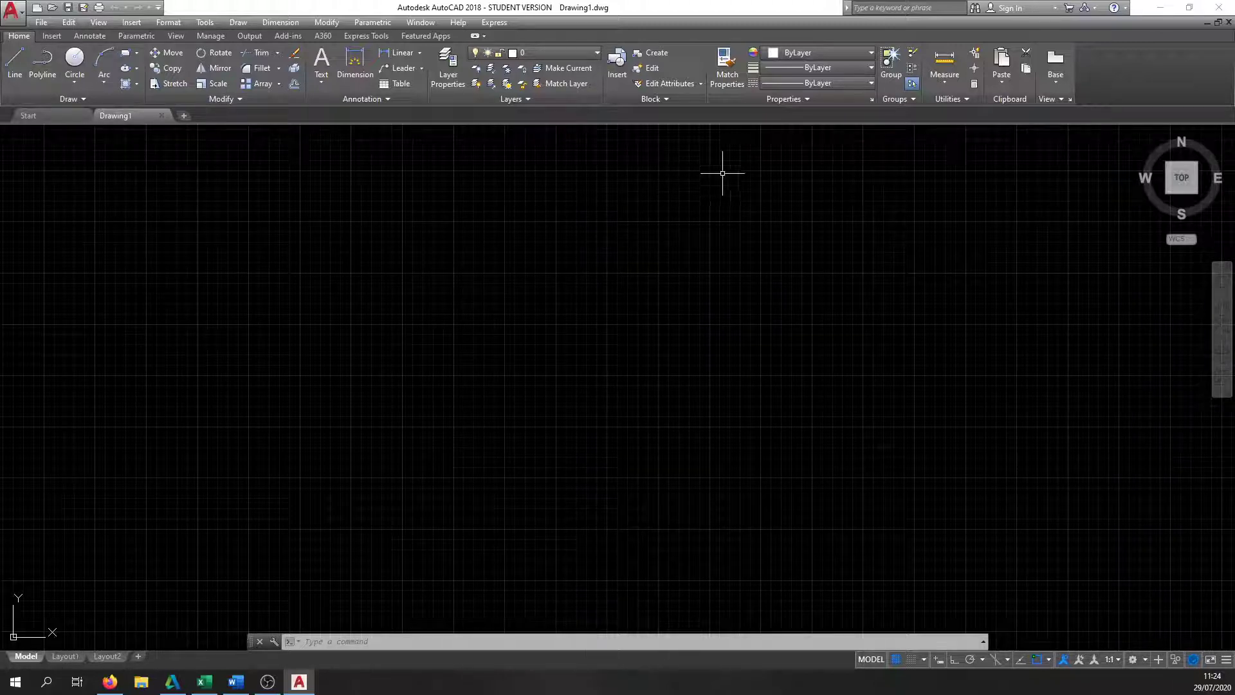
pyautogui.click(21, 19)
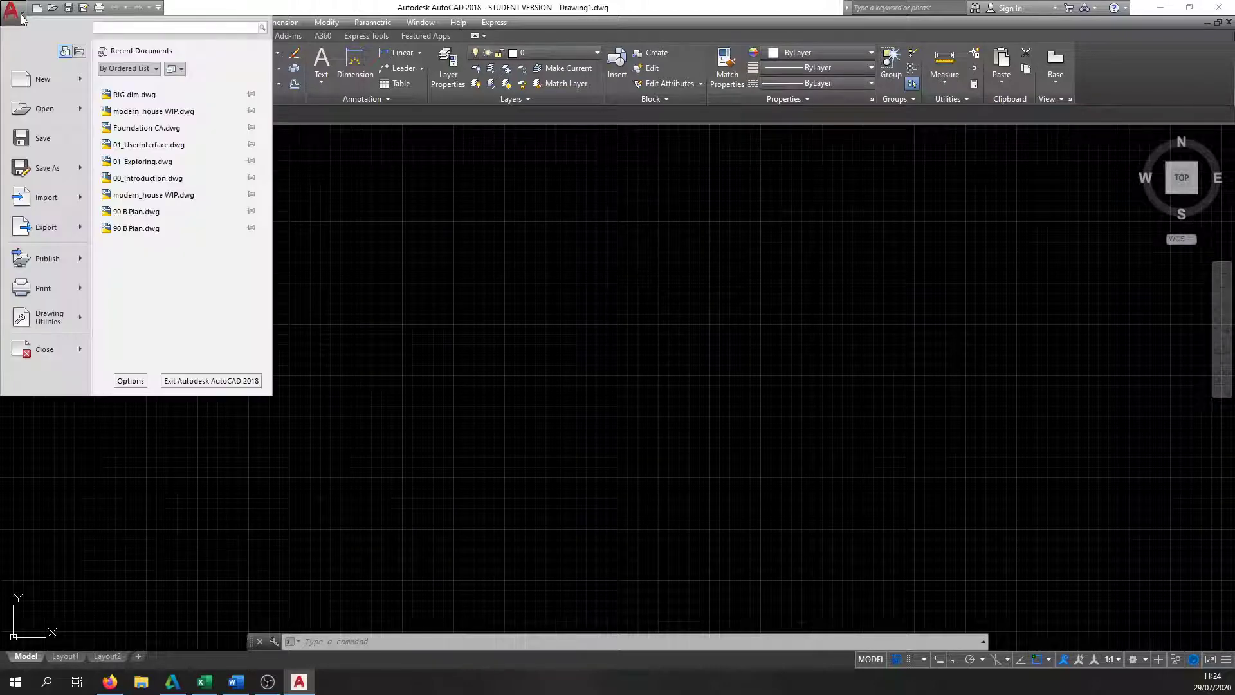
pyautogui.moveTo(41, 76)
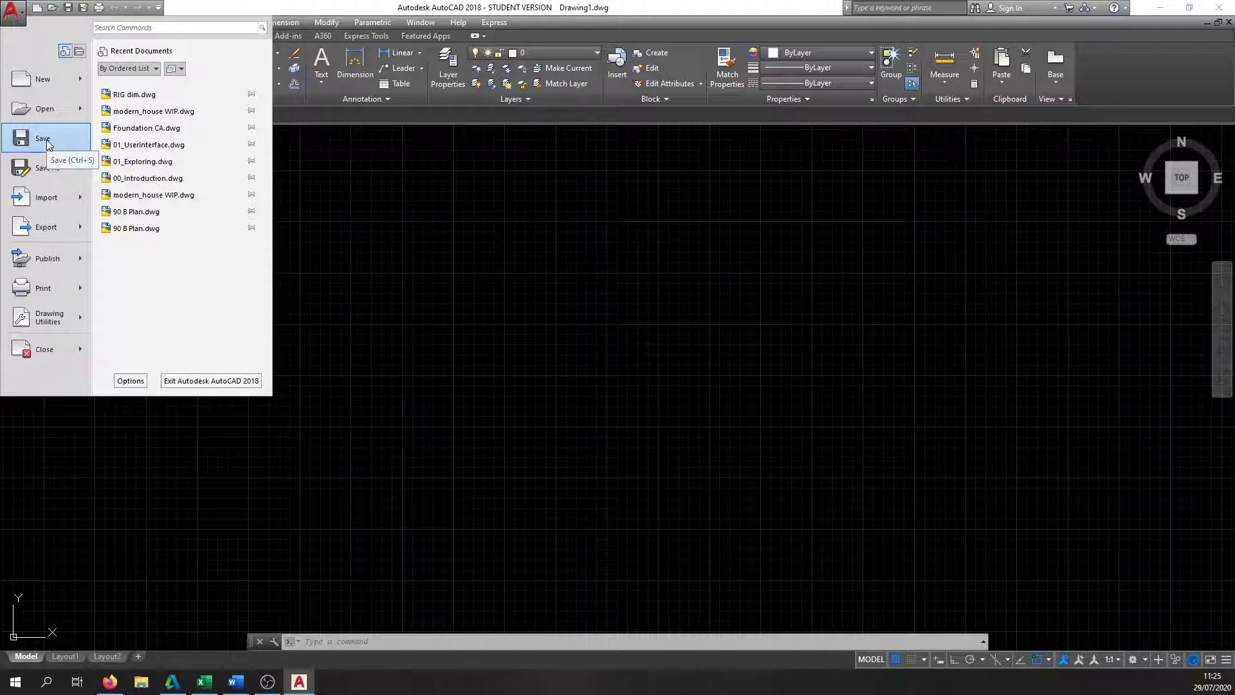
pyautogui.click(369, 195)
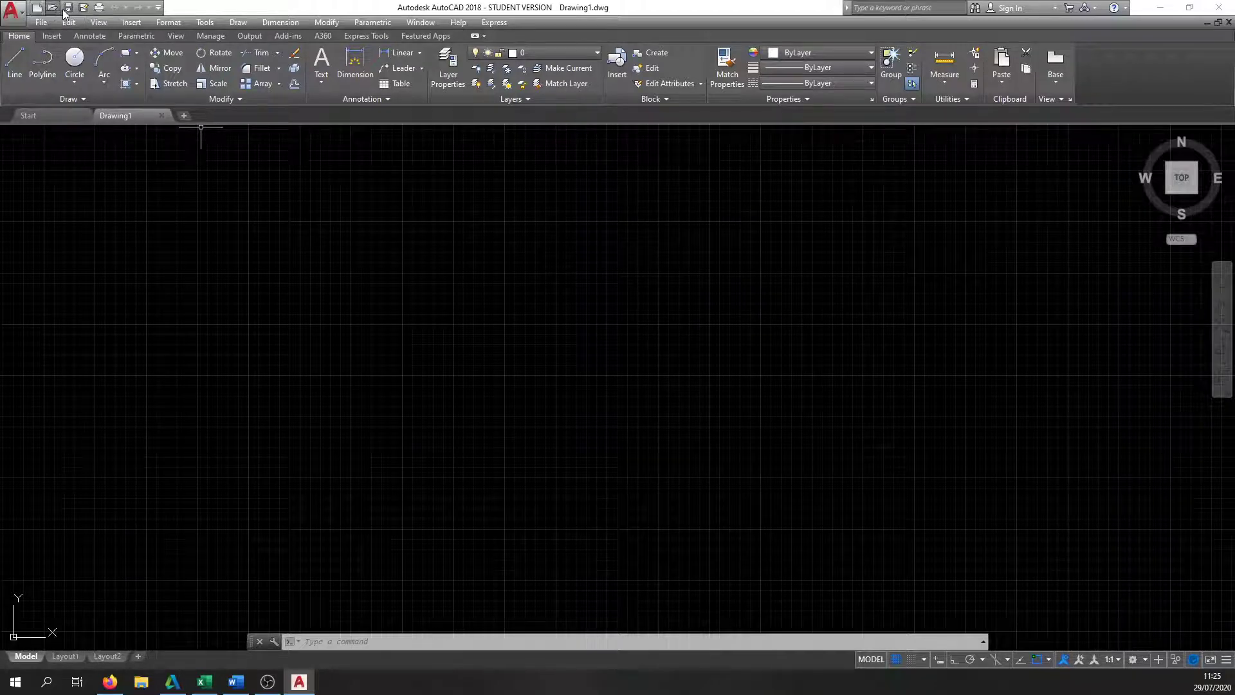
pyautogui.click(12, 13)
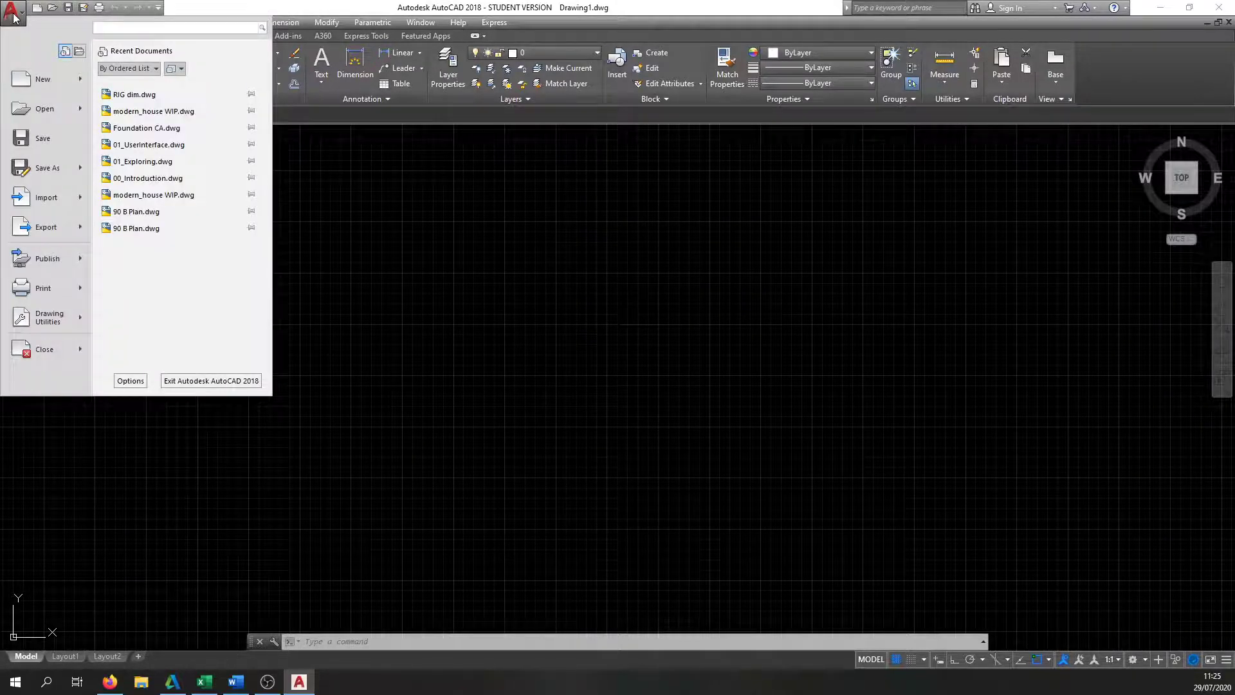
pyautogui.click(13, 13)
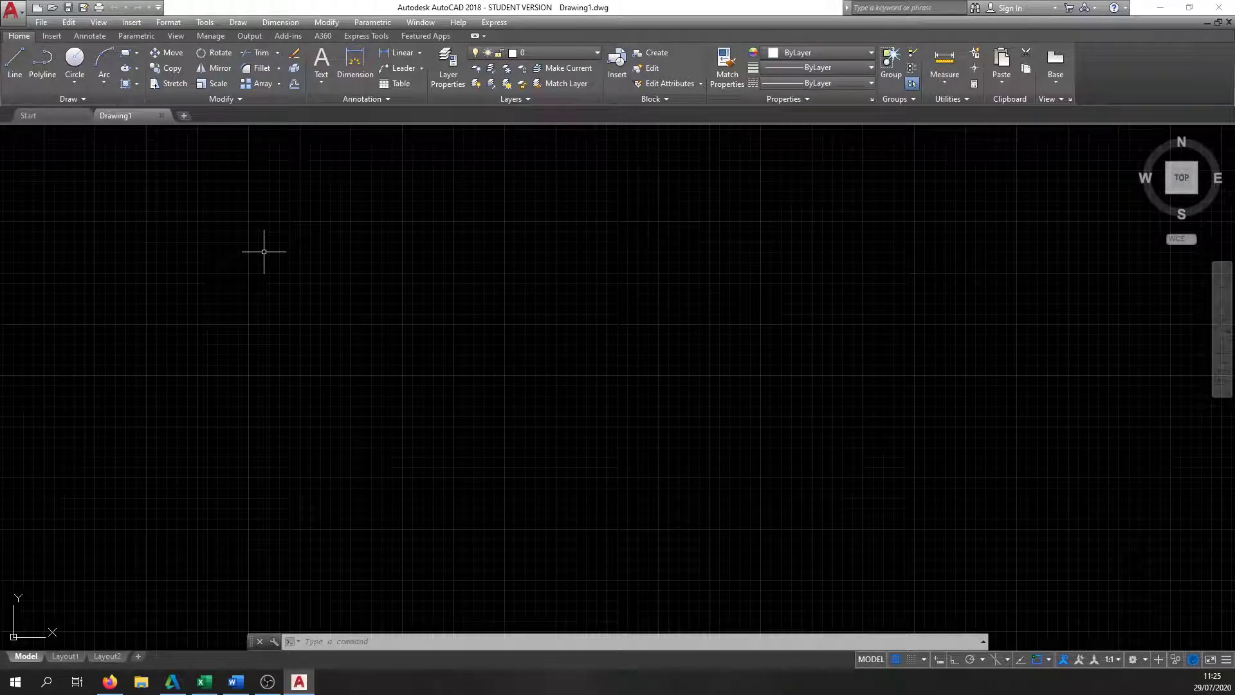
# Step: Hide the menu bar and show it again
pyautogui.click(157, 9)
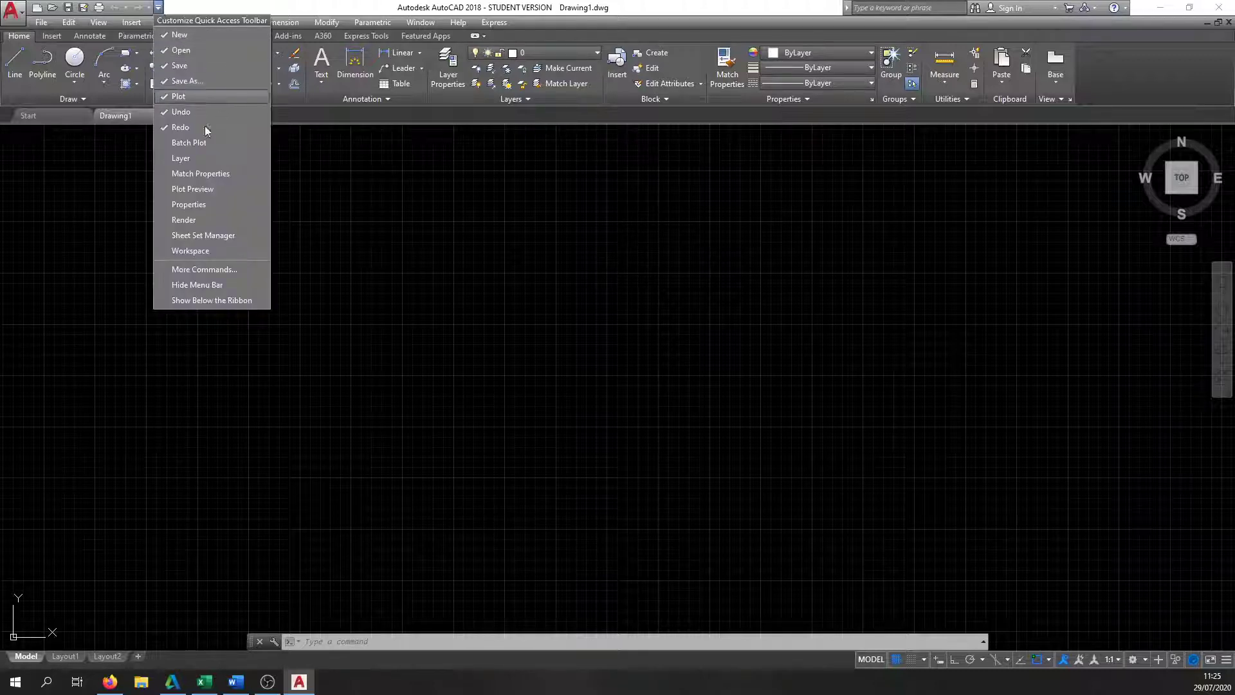
pyautogui.click(240, 283)
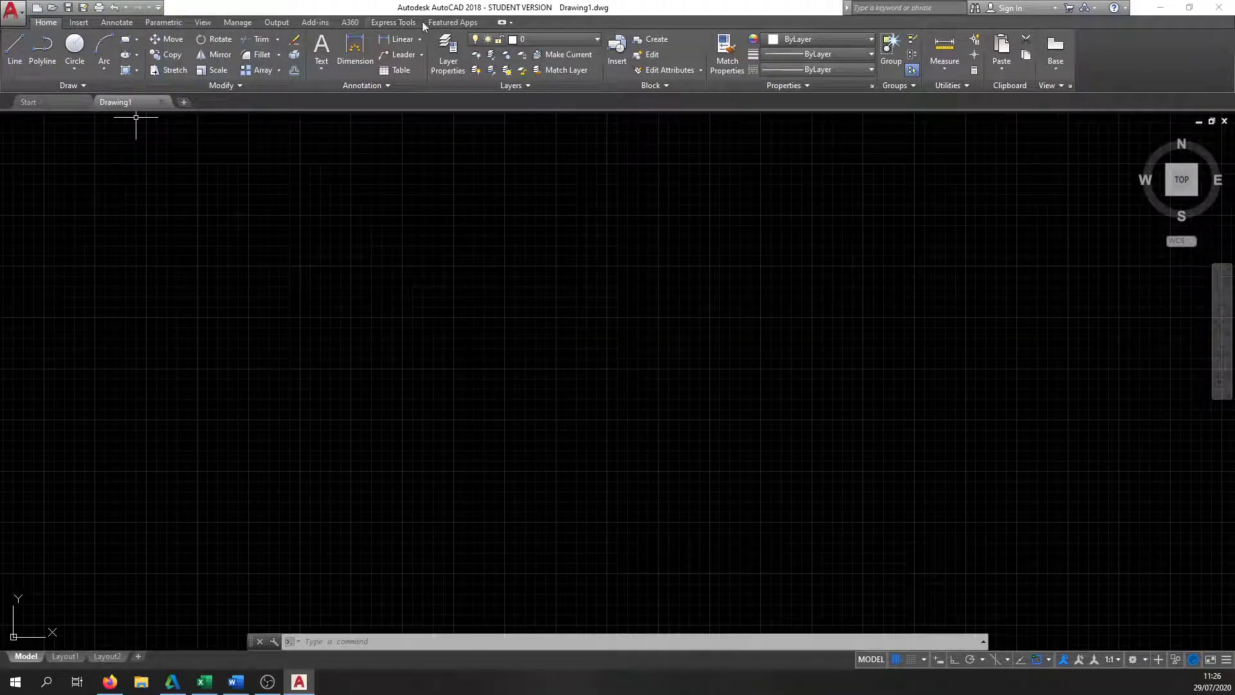
pyautogui.click(156, 9)
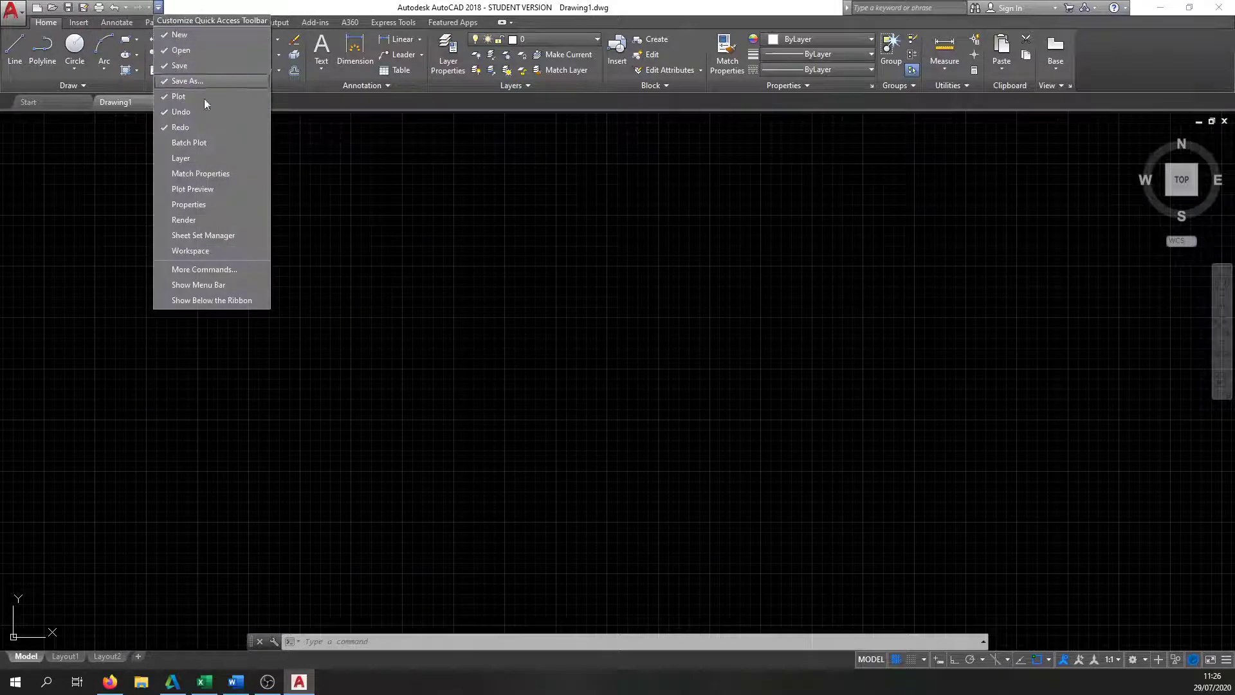
pyautogui.click(227, 287)
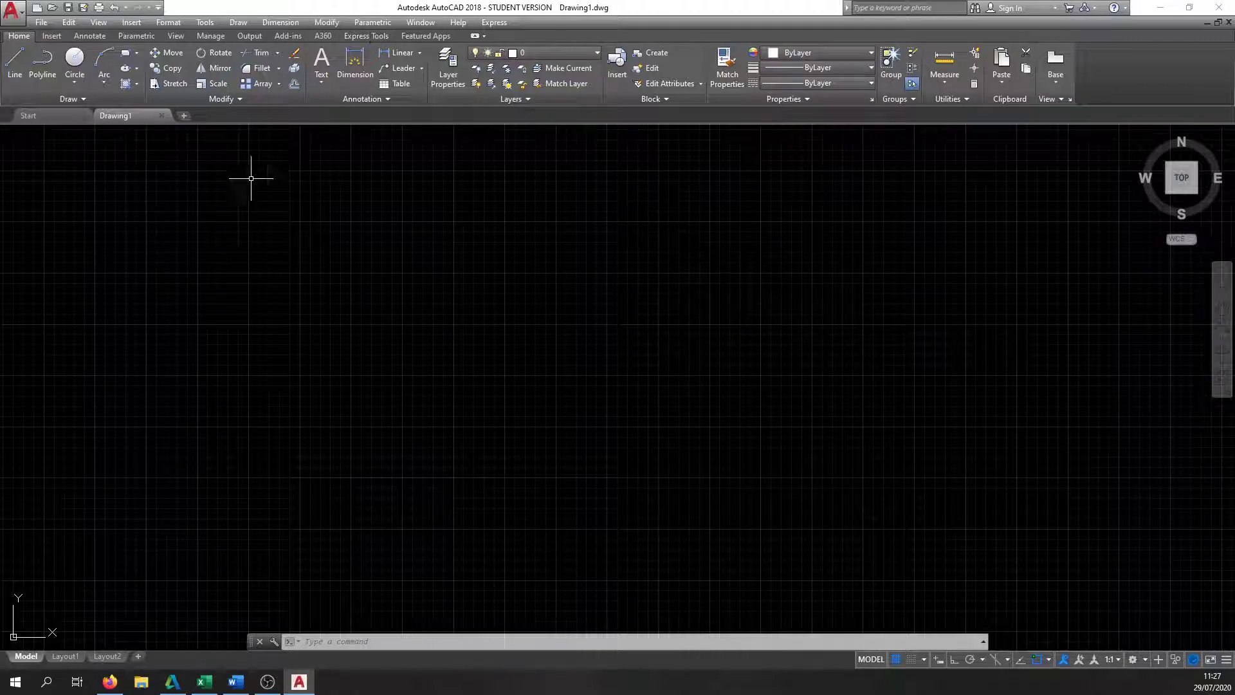
# Step: Create a second blank drawing, switch between the two open drawings and return to Drawing1
pyautogui.click(184, 117)
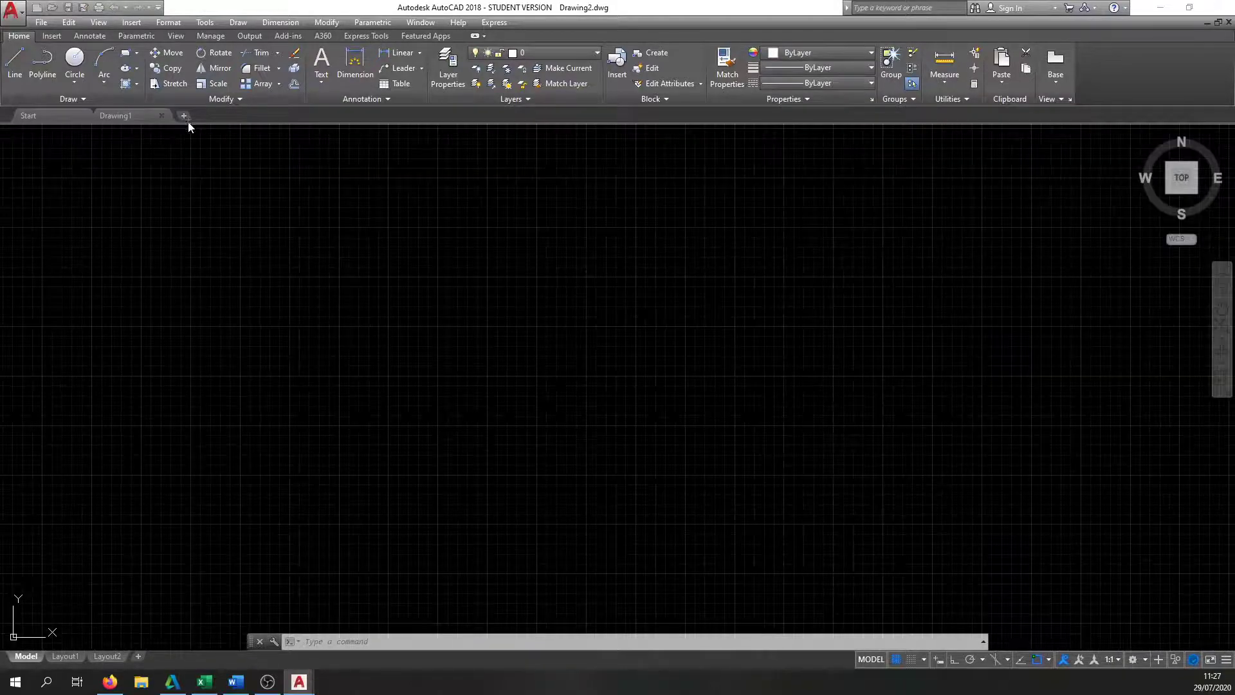
pyautogui.moveTo(207, 117)
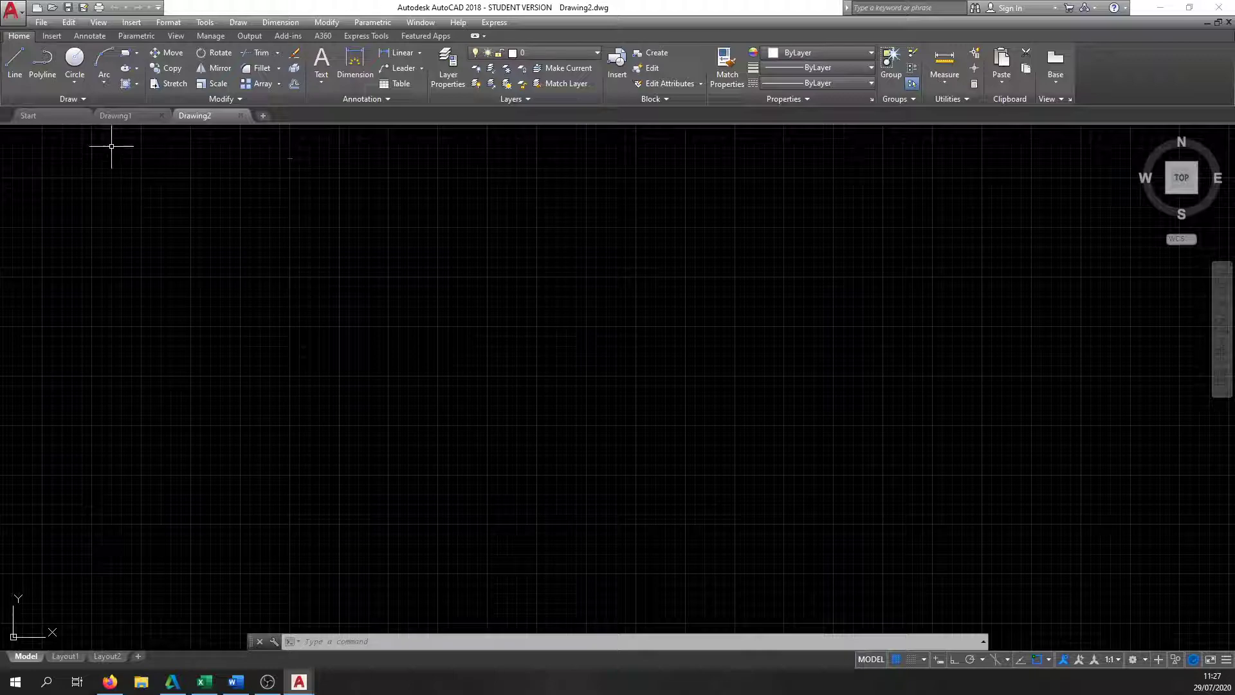
pyautogui.click(126, 116)
pyautogui.click(189, 113)
pyautogui.click(149, 114)
pyautogui.click(214, 117)
pyautogui.click(147, 118)
pyautogui.click(199, 120)
pyautogui.click(144, 118)
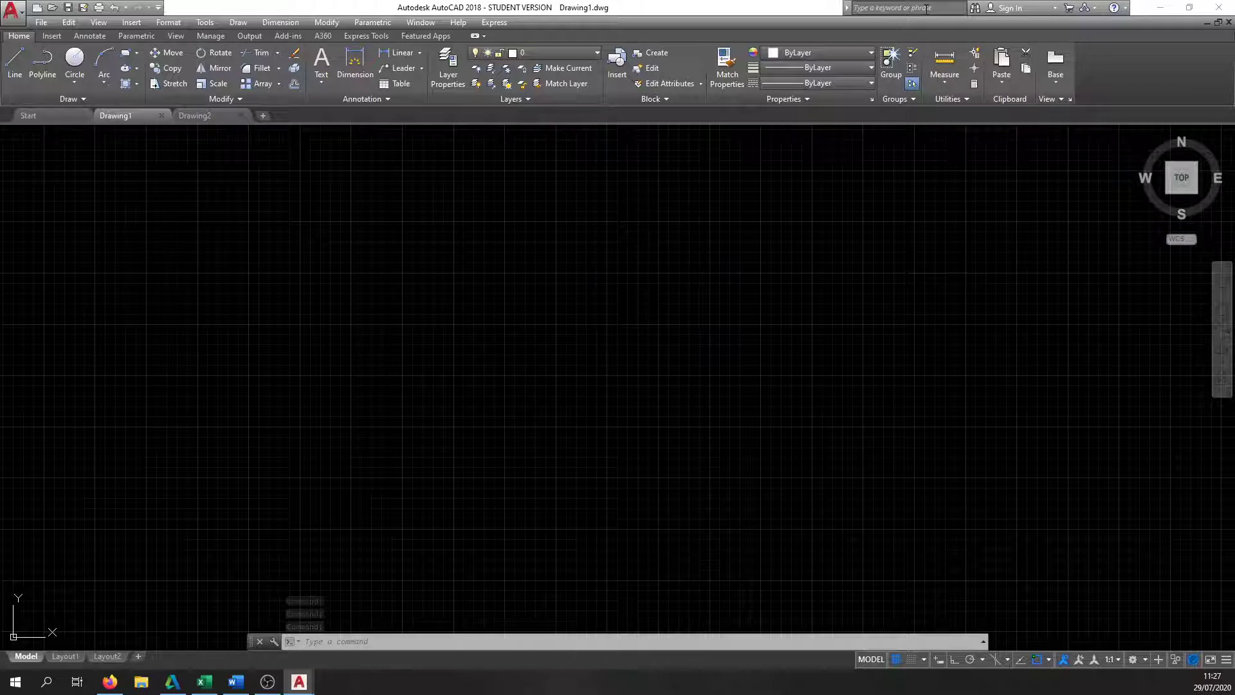
# Step: Search the help for "line" and read through the LINE (Command) article
pyautogui.click(927, 9)
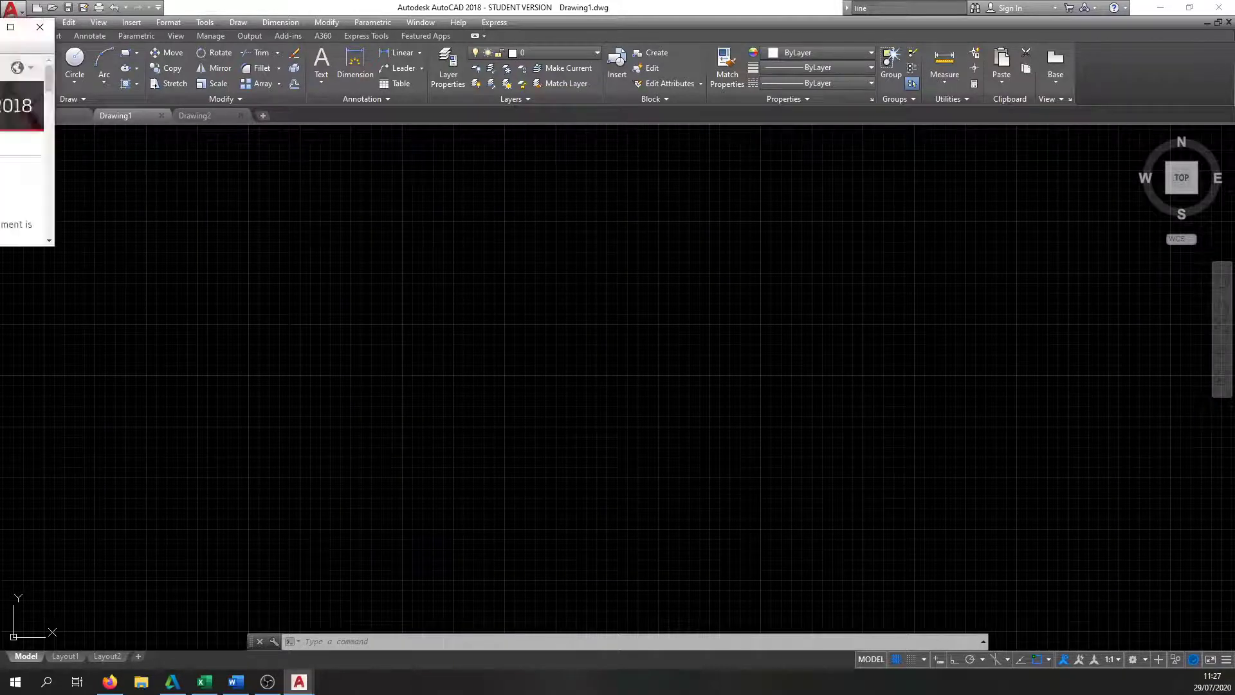
pyautogui.moveTo(838, 400); pyautogui.dragTo(1171, 604)
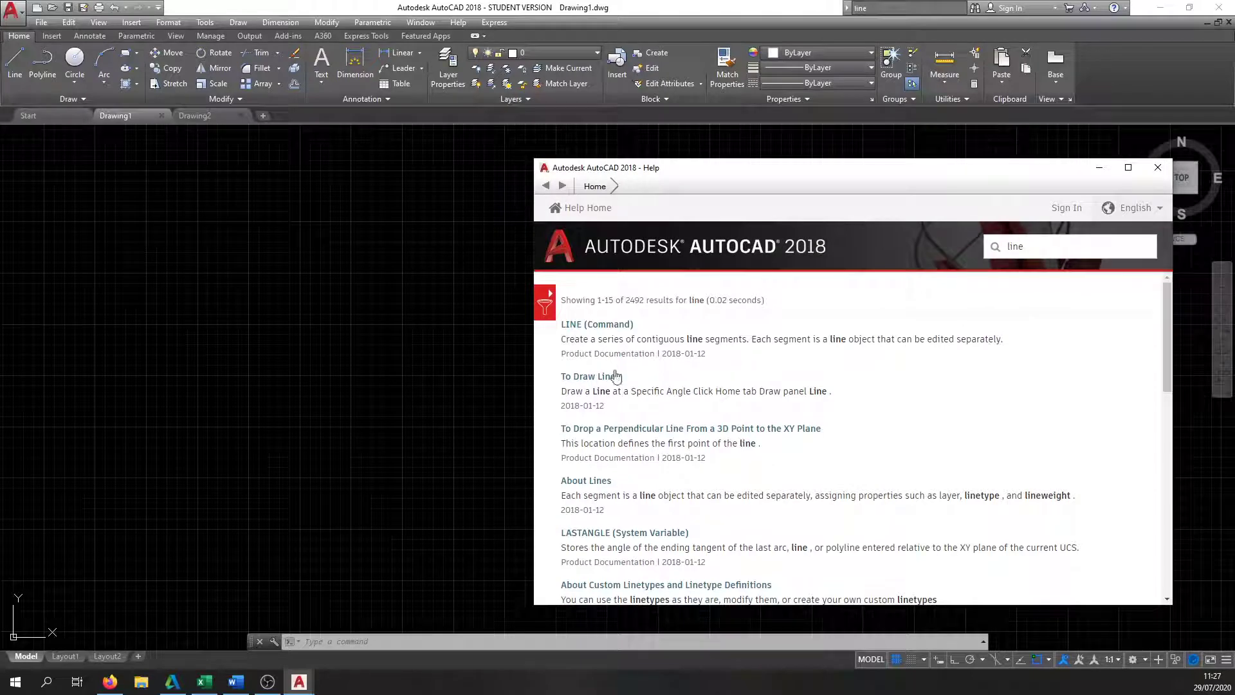
pyautogui.click(598, 325)
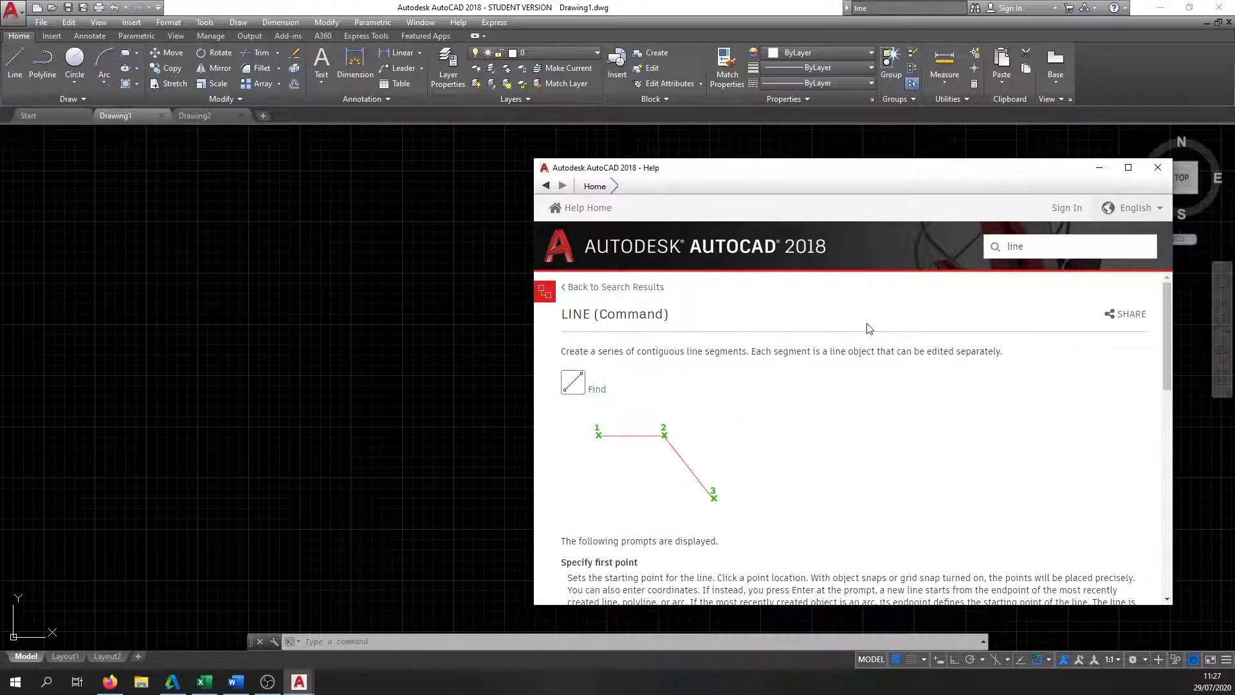
pyautogui.moveTo(843, 170); pyautogui.dragTo(785, 36)
pyautogui.scroll(-3, 957, 231)
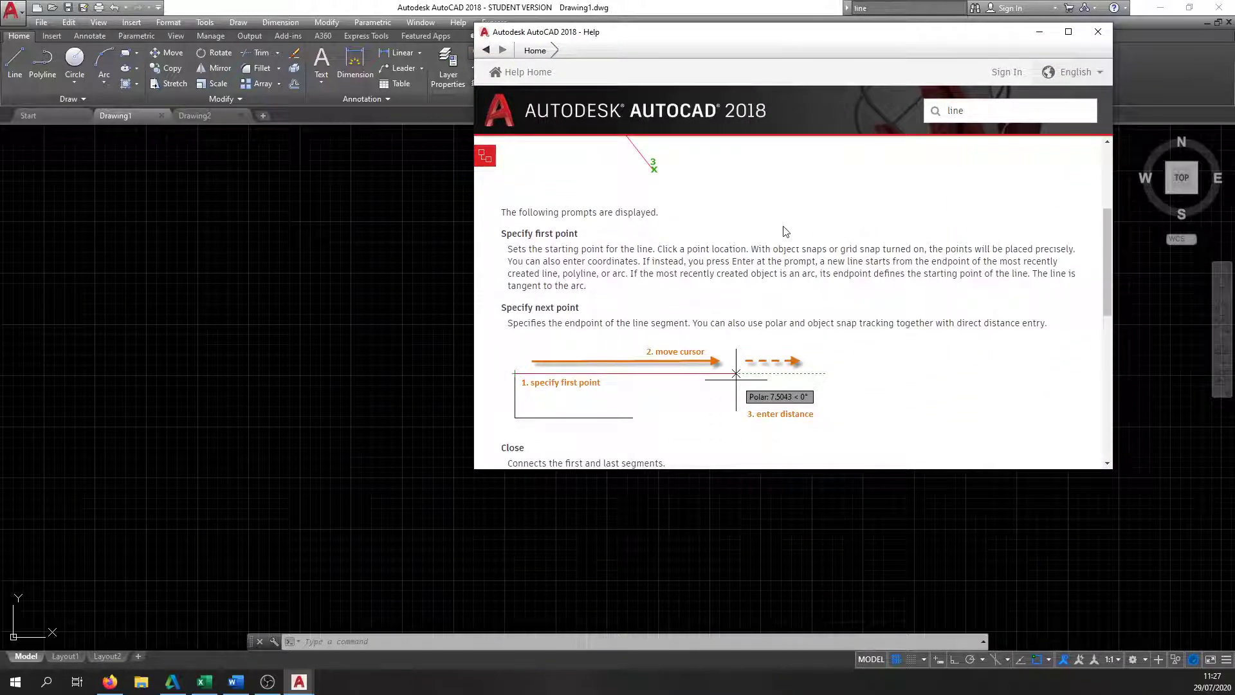
pyautogui.scroll(-8, 786, 232)
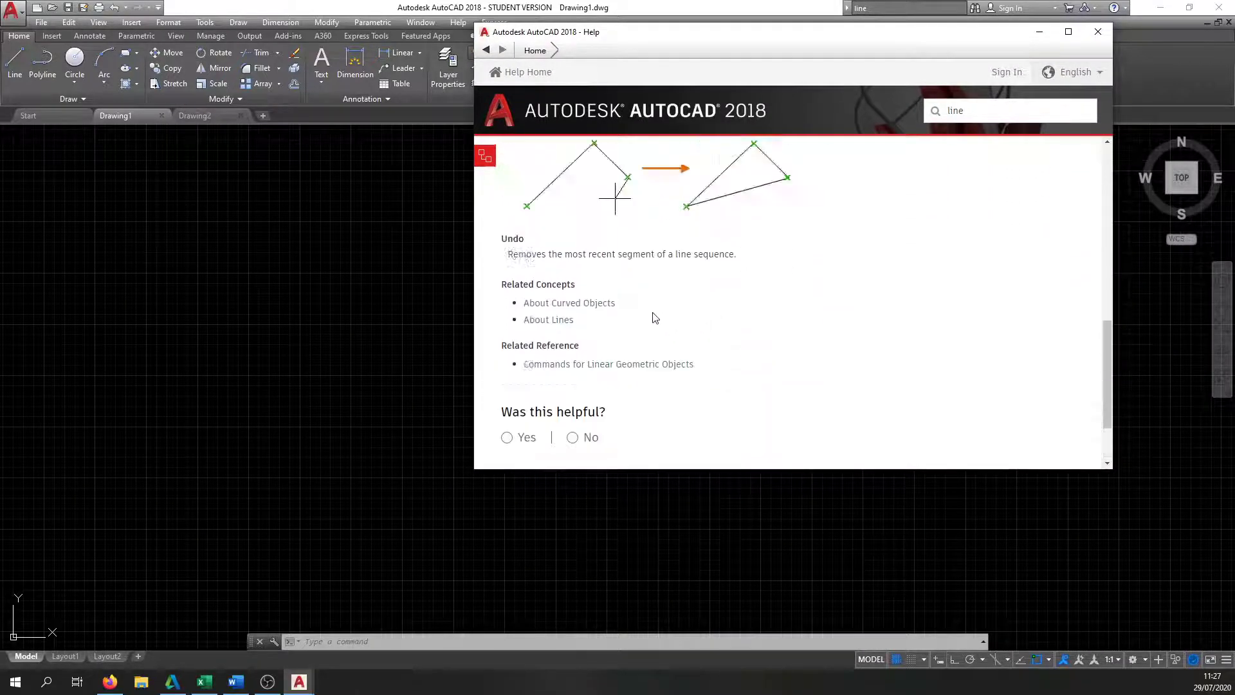
pyautogui.scroll(3, 655, 318)
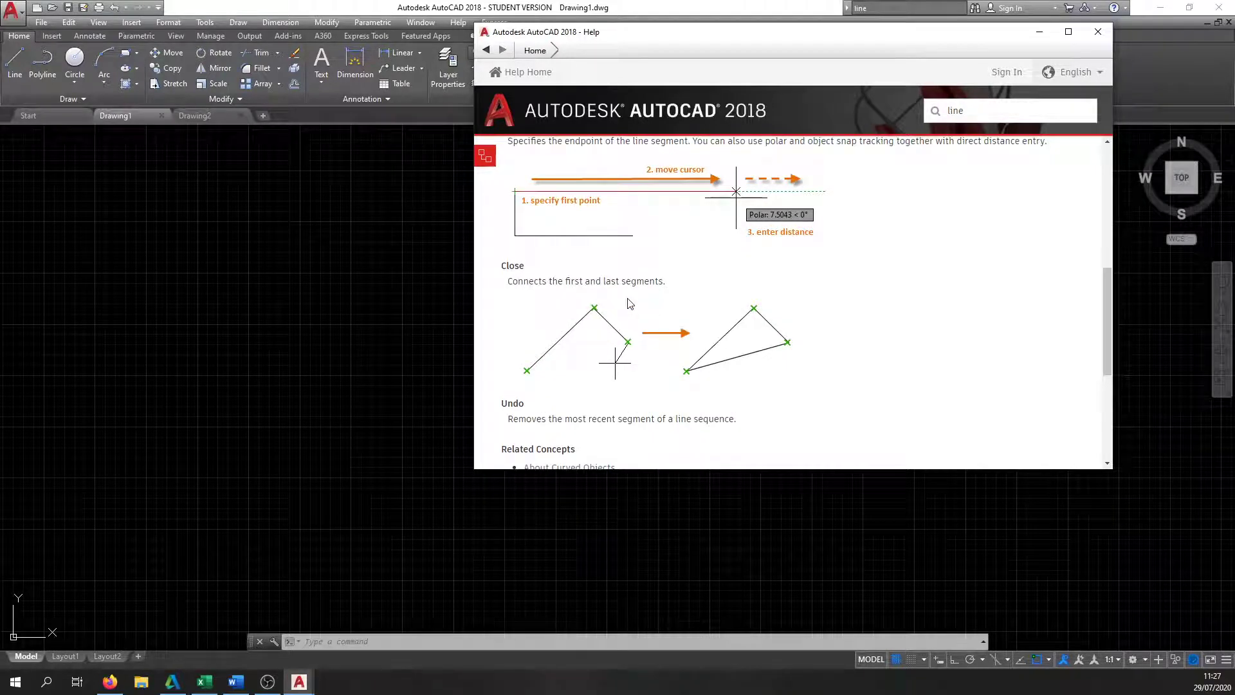
pyautogui.click(1098, 32)
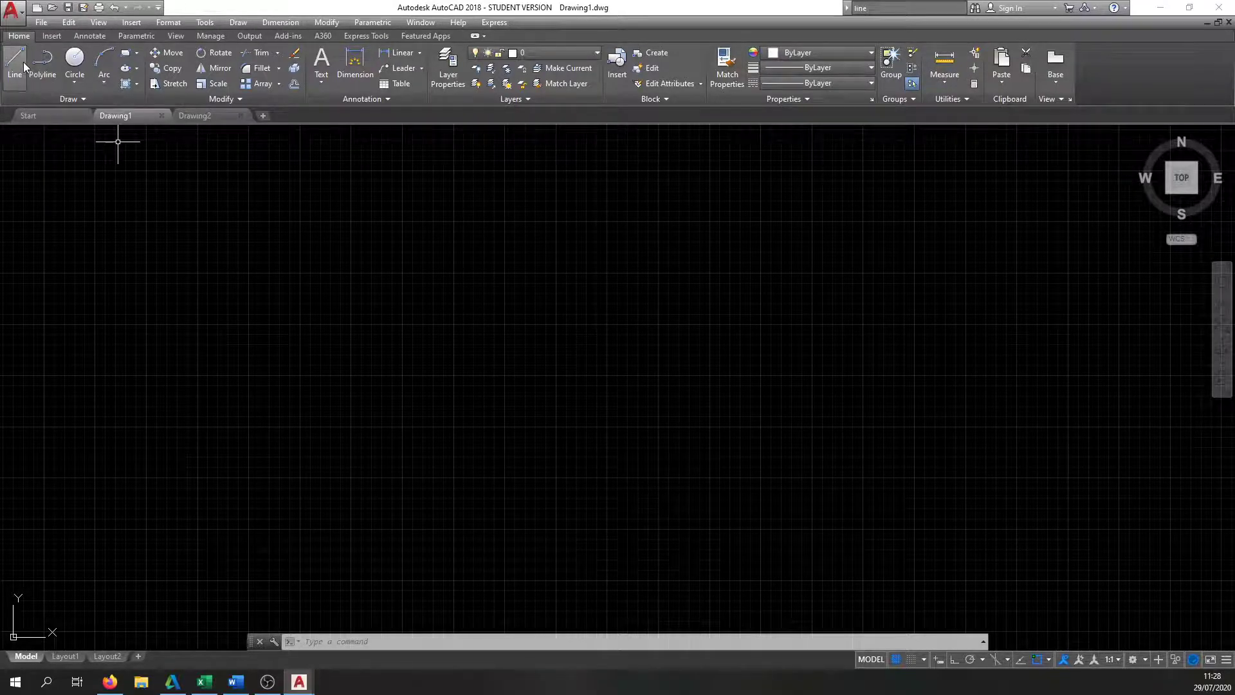
# Step: Examine the ribbon's Insert, Annotate, Parametric, View, Manage, Output and Add-ins tool sets, finishing back on the Home tools
pyautogui.click(54, 37)
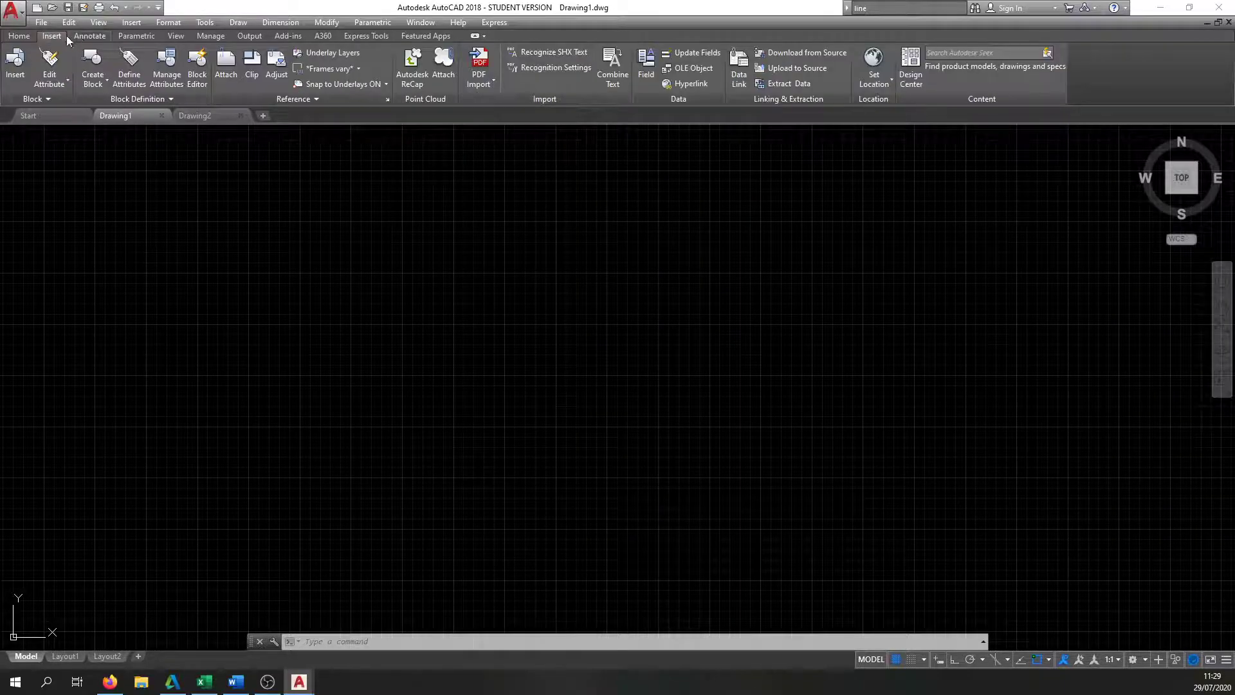
pyautogui.click(102, 36)
pyautogui.click(142, 37)
pyautogui.click(184, 35)
pyautogui.click(218, 36)
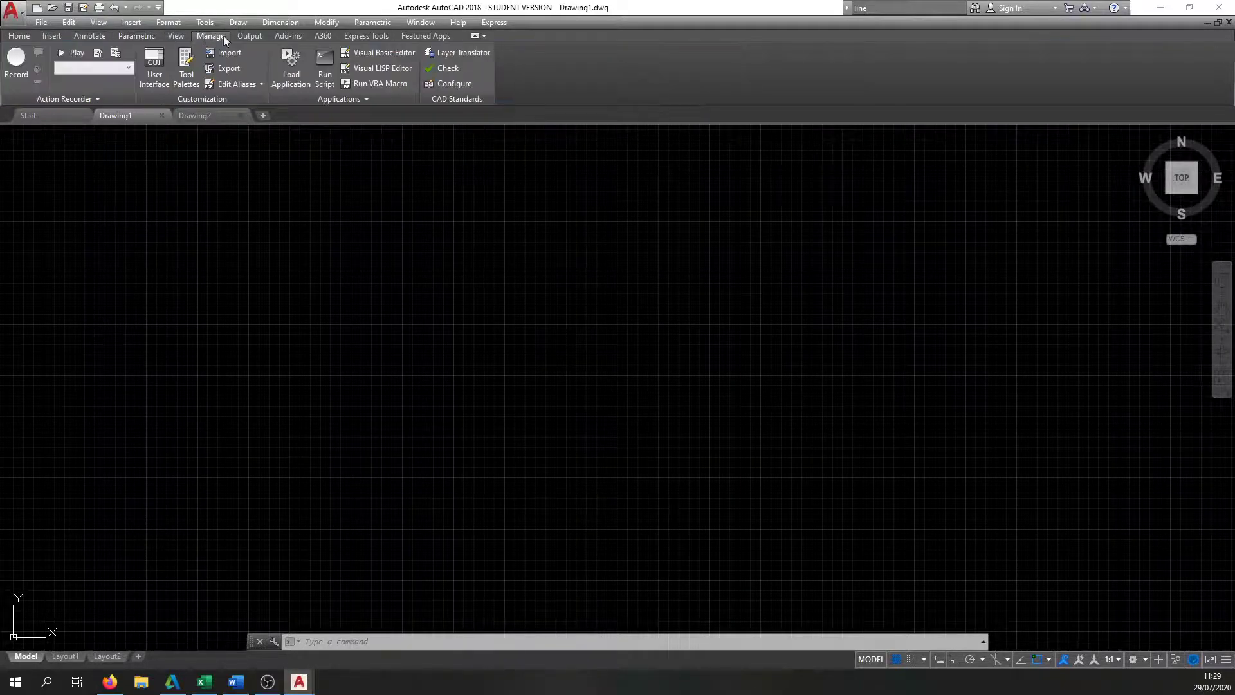
pyautogui.click(251, 36)
pyautogui.click(286, 37)
pyautogui.click(134, 37)
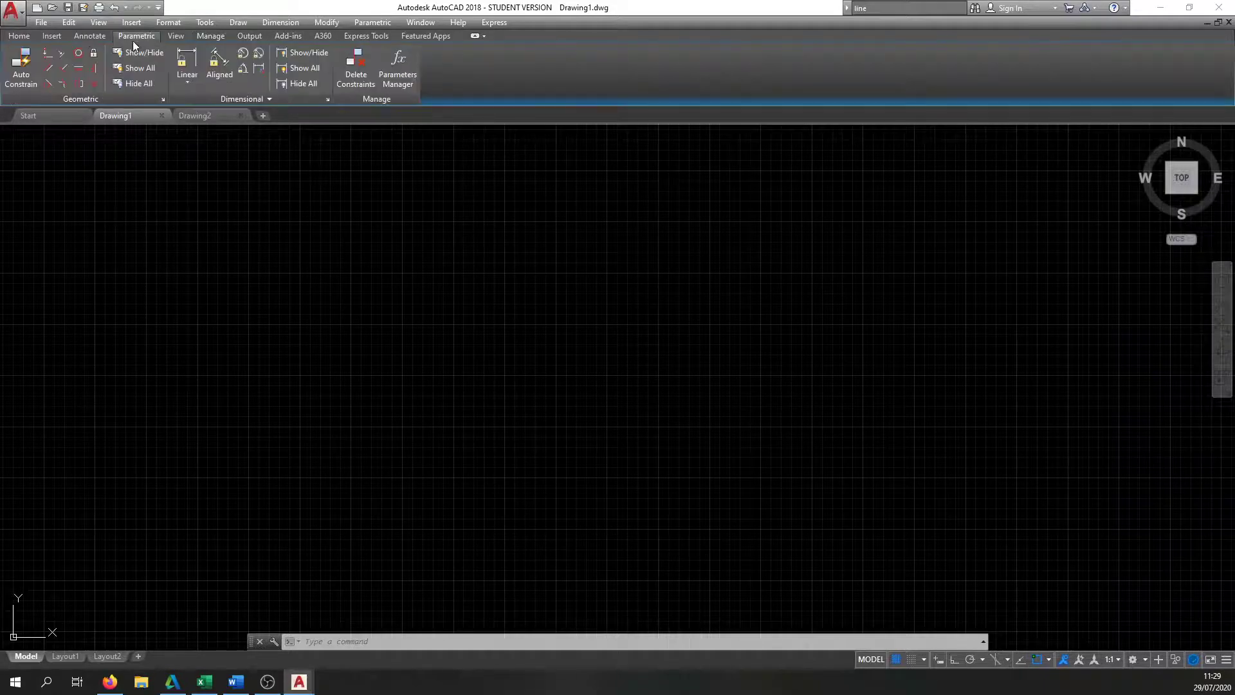
pyautogui.click(90, 37)
pyautogui.click(46, 38)
pyautogui.click(19, 37)
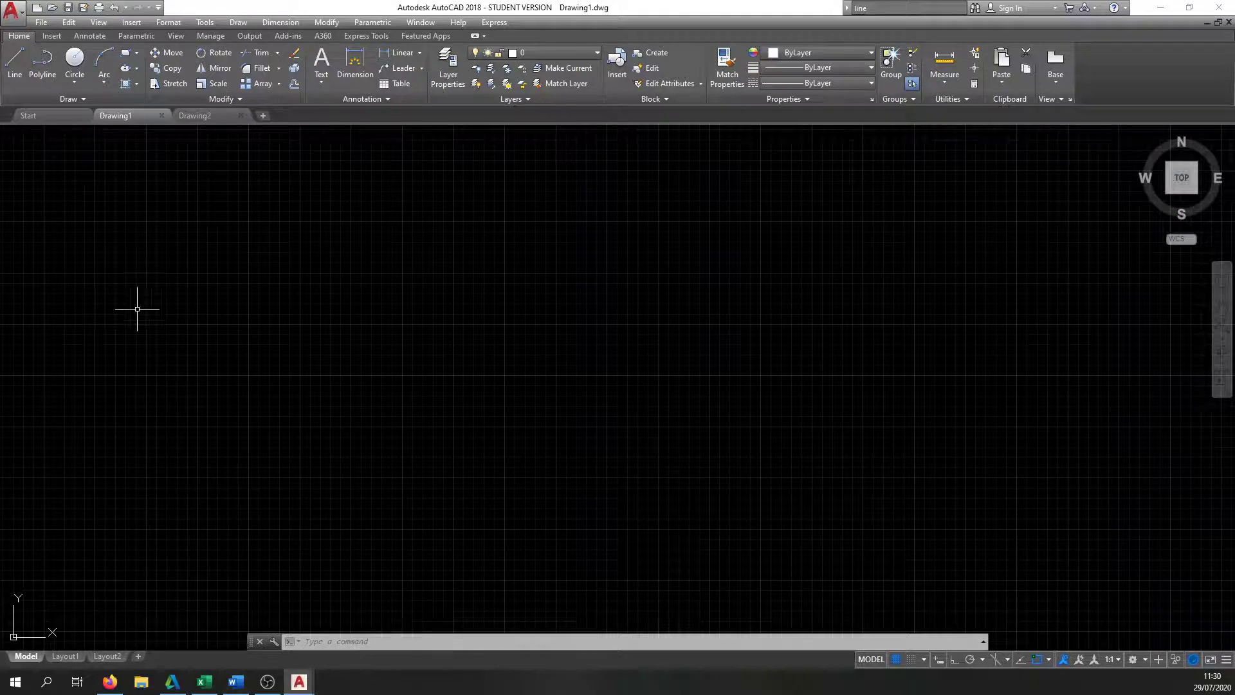
# Step: Draw a single line segment rising to the right in the left part of the drawing
pyautogui.click(21, 61)
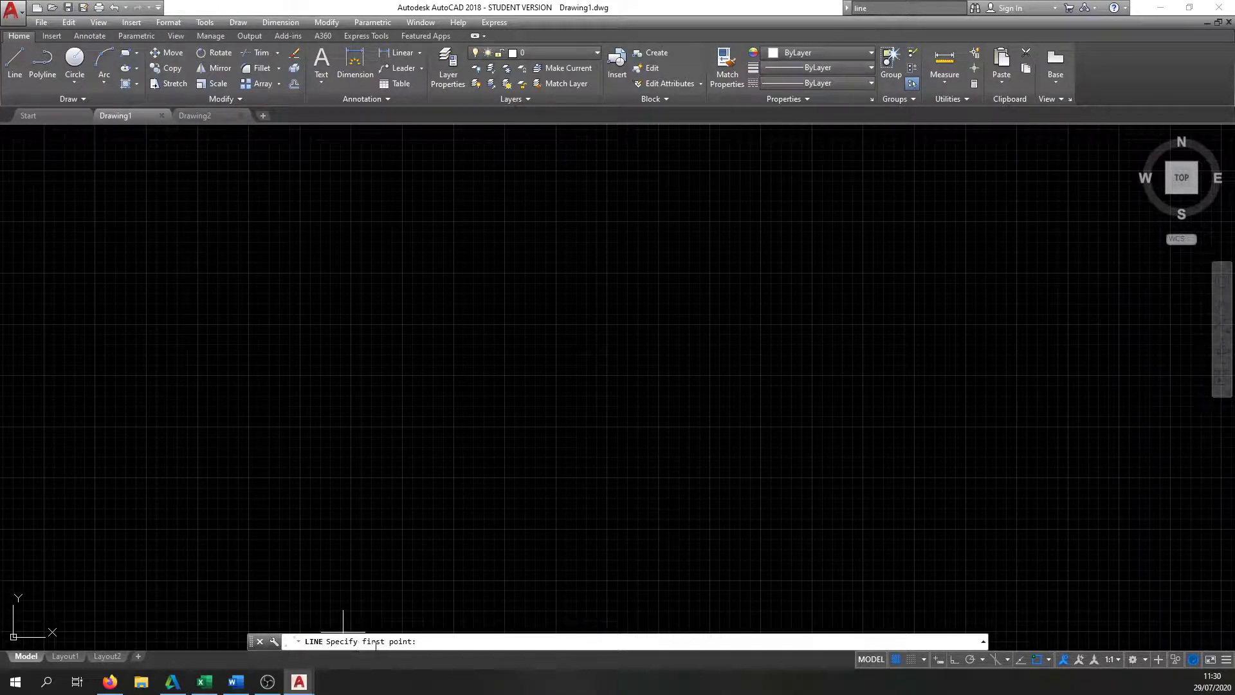
pyautogui.click(270, 434)
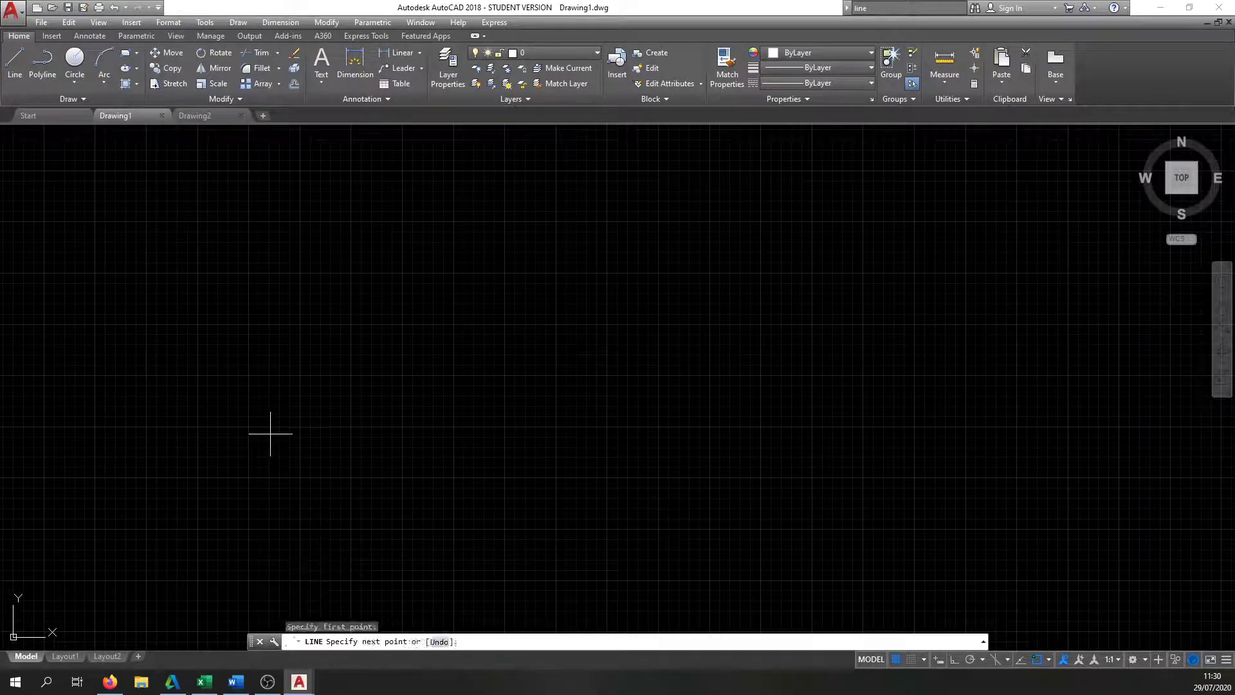
pyautogui.click(376, 380)
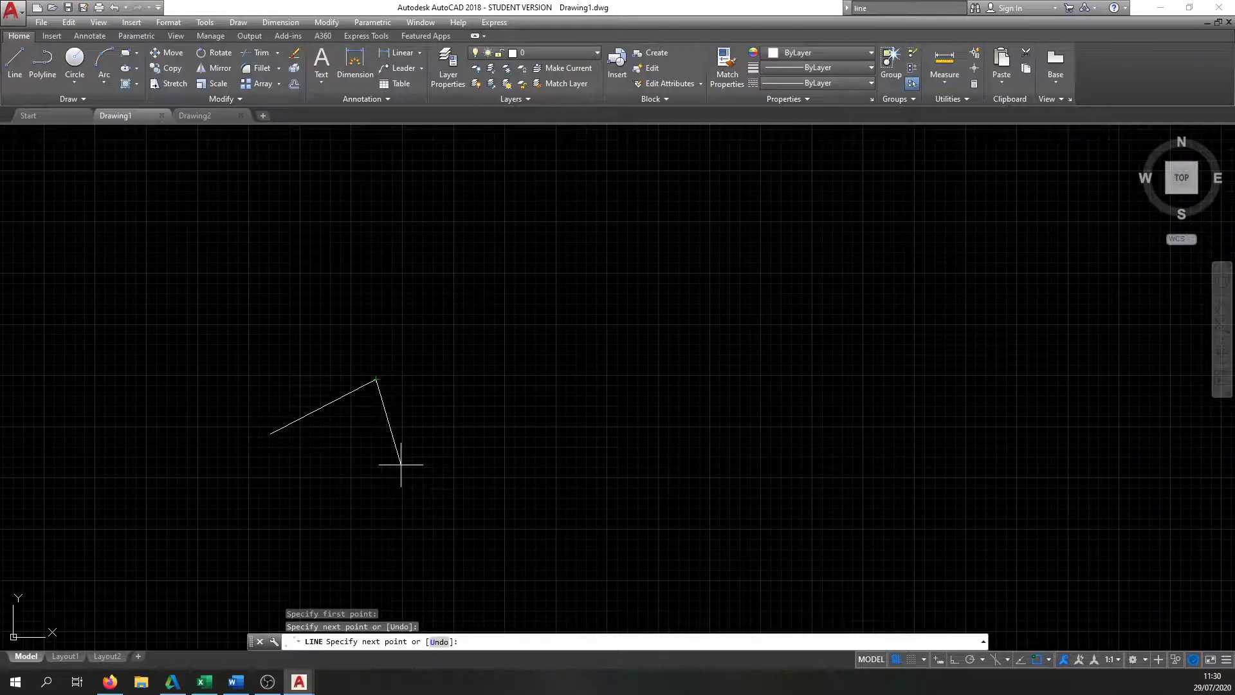
pyautogui.press('Escape')
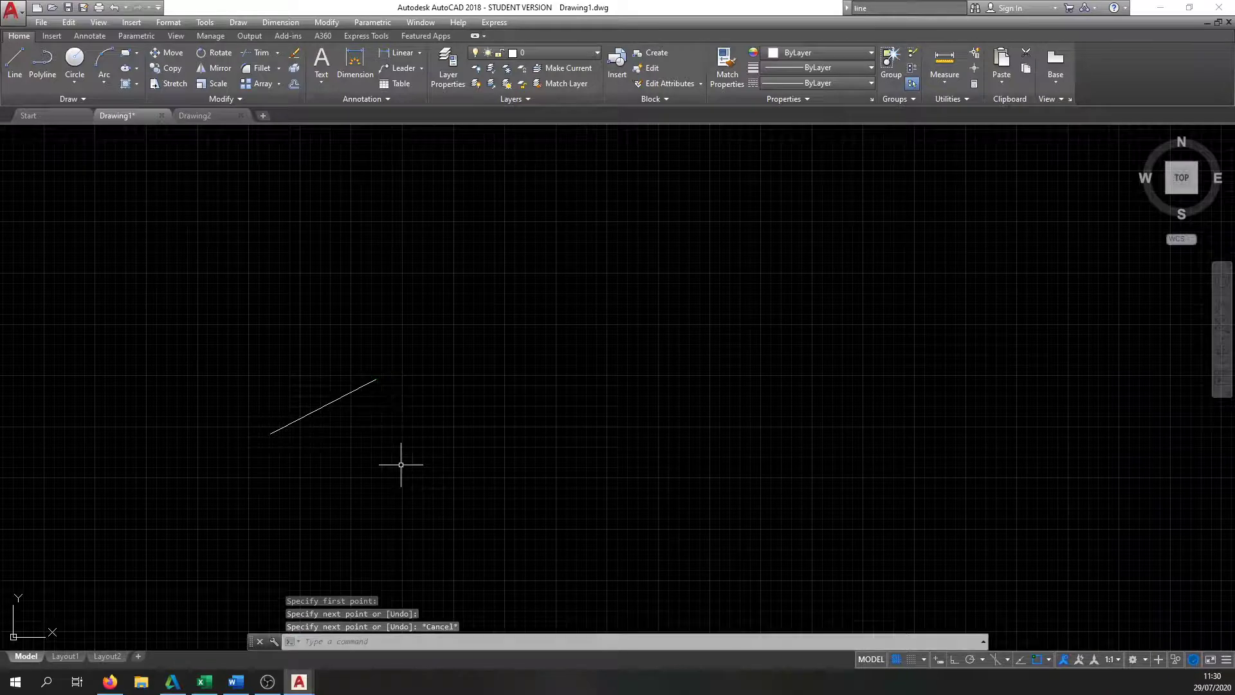
pyautogui.click(347, 640)
pyautogui.click(984, 642)
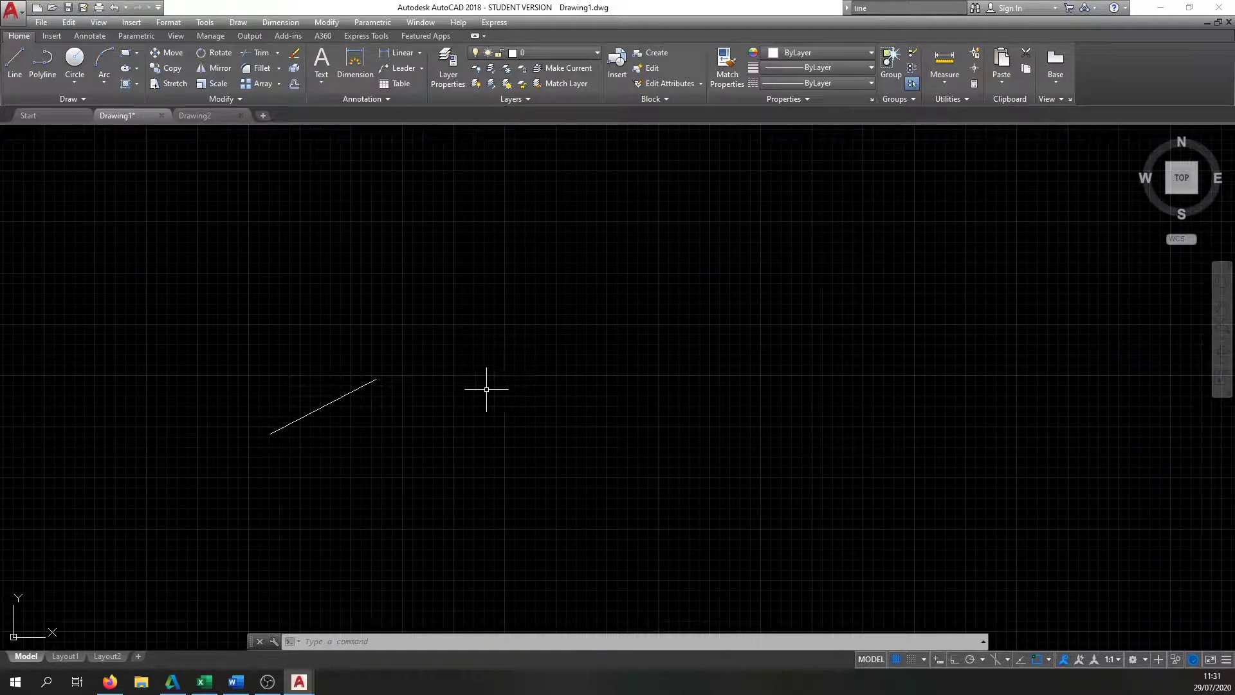
pyautogui.scroll(-5, 486, 389)
pyautogui.scroll(3, 486, 389)
pyautogui.scroll(4, 486, 389)
pyautogui.scroll(-5, 472, 391)
pyautogui.scroll(5, 472, 391)
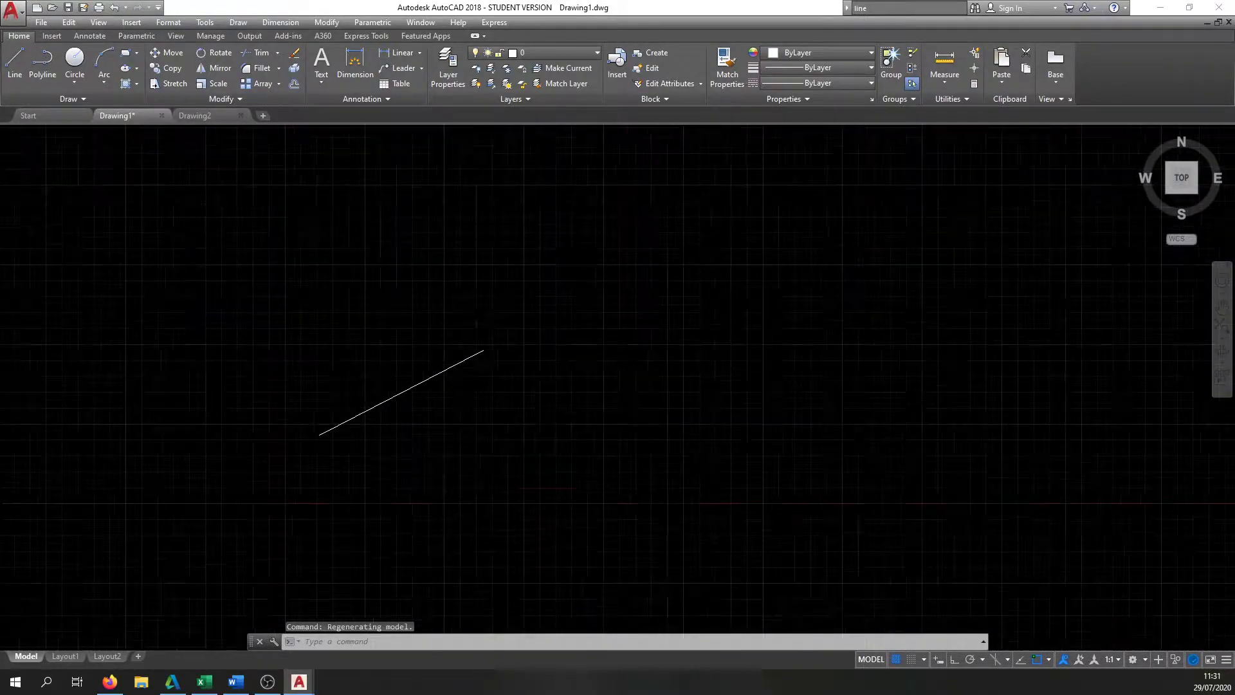
# Step: Practise zooming in and out on the drawn line and panning the view across the drawing area
pyautogui.scroll(-8, 422, 403)
pyautogui.scroll(10, 422, 403)
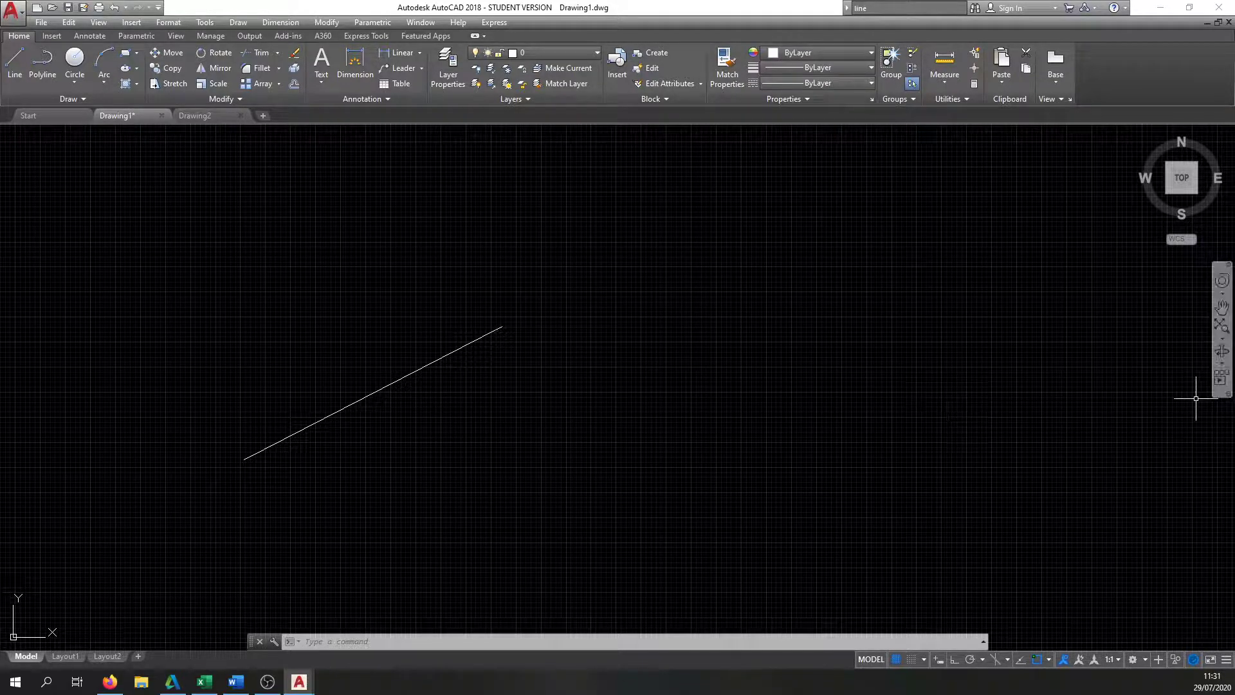
pyautogui.scroll(-5, 632, 345)
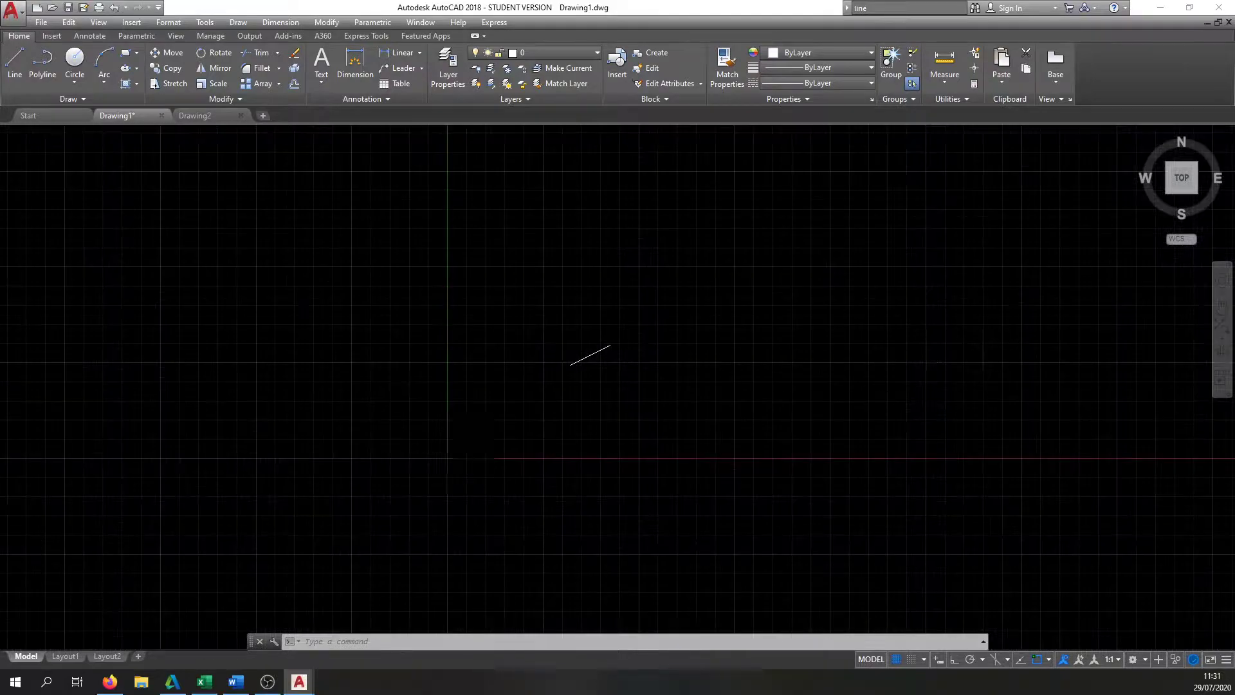
pyautogui.scroll(5, 560, 364)
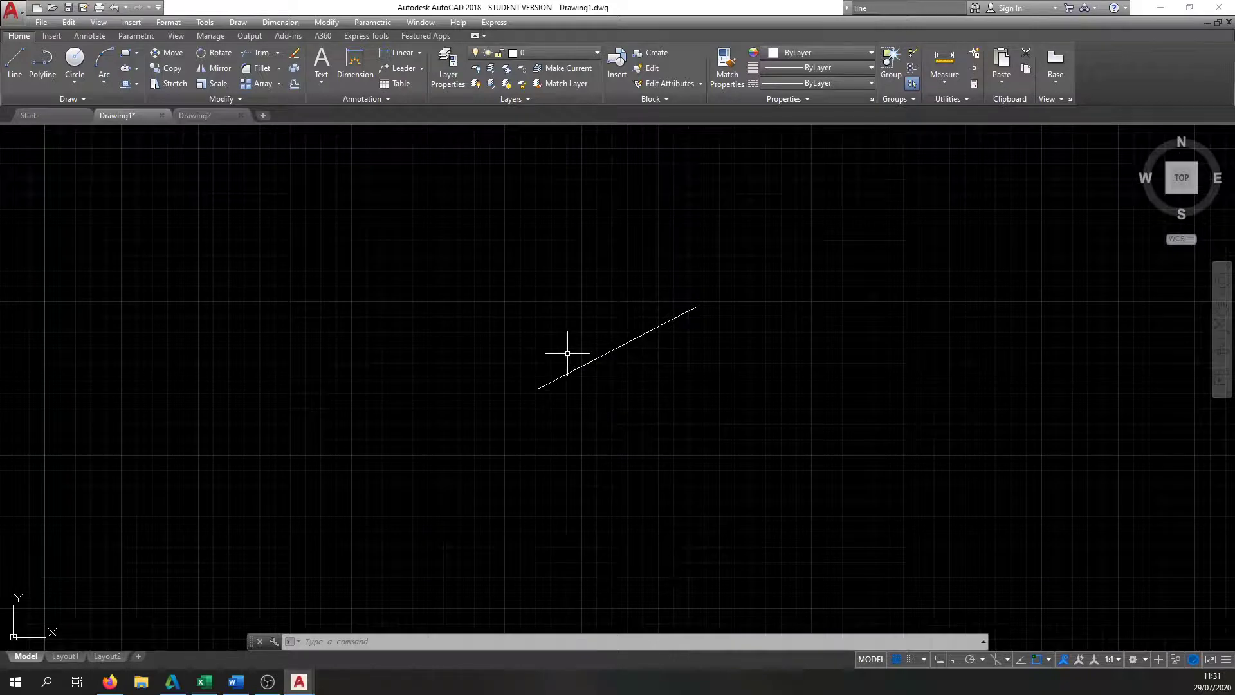
pyautogui.moveTo(567, 354); pyautogui.dragTo(123, 331, button='middle')
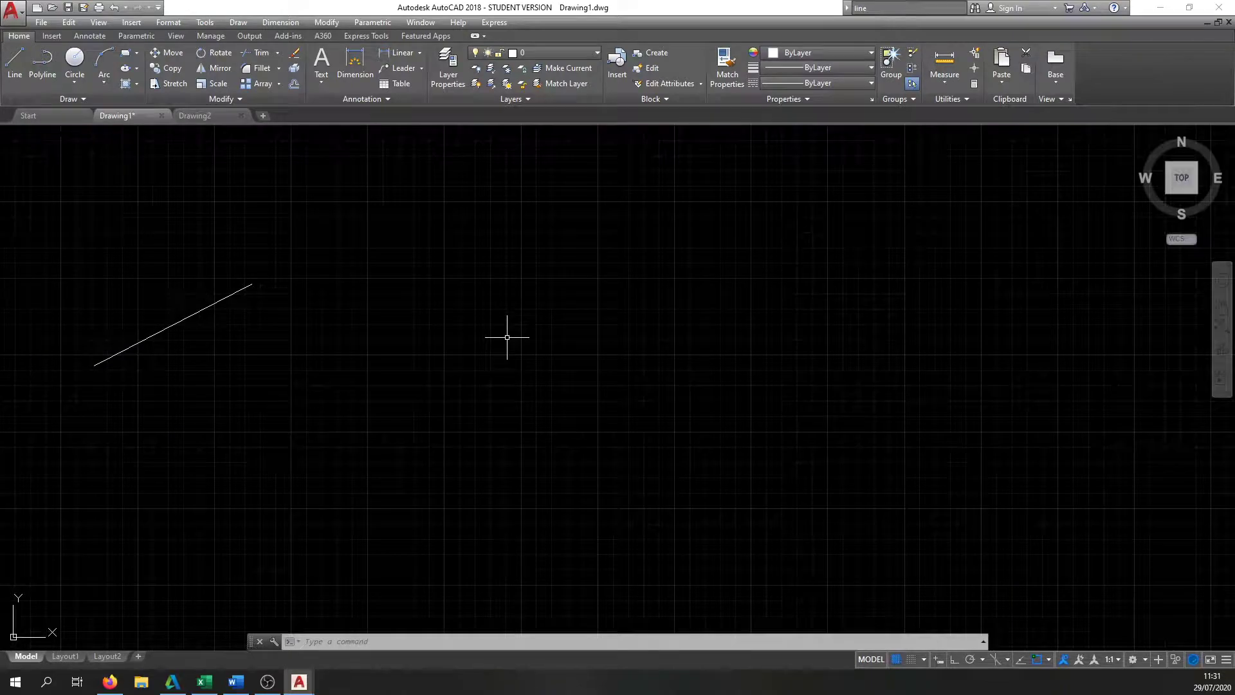
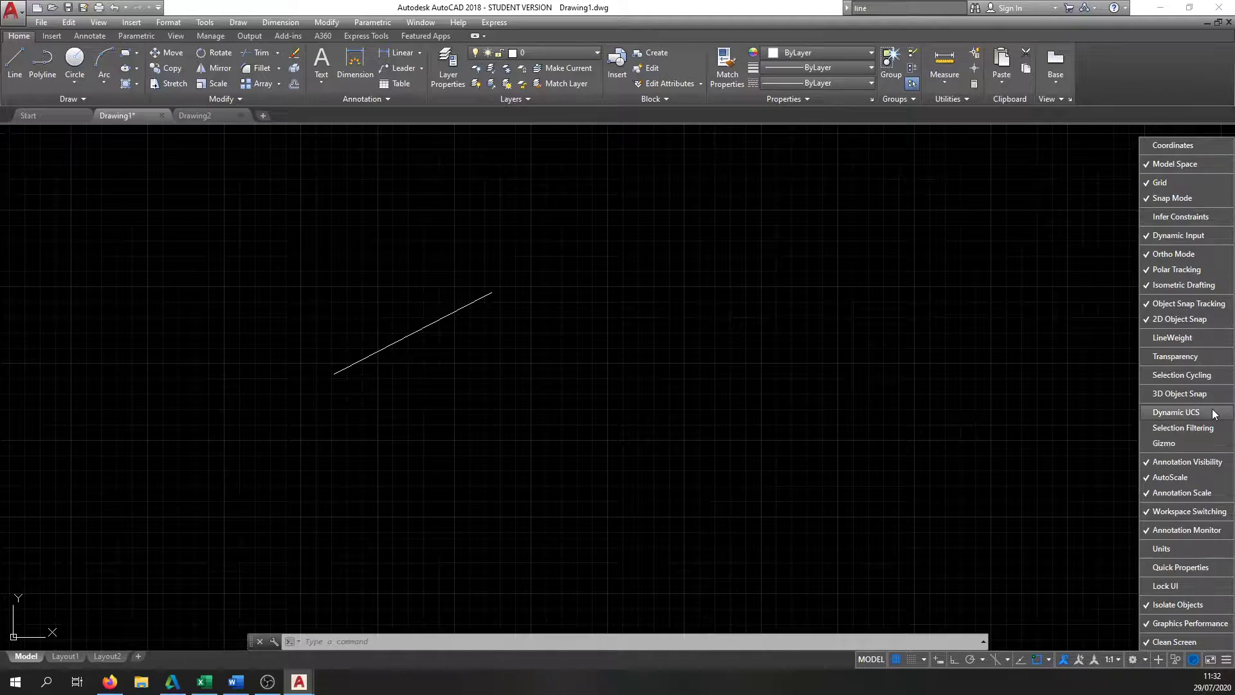
# Step: Turn on the Coordinates readout in the status bar
pyautogui.click(1204, 147)
pyautogui.click(960, 534)
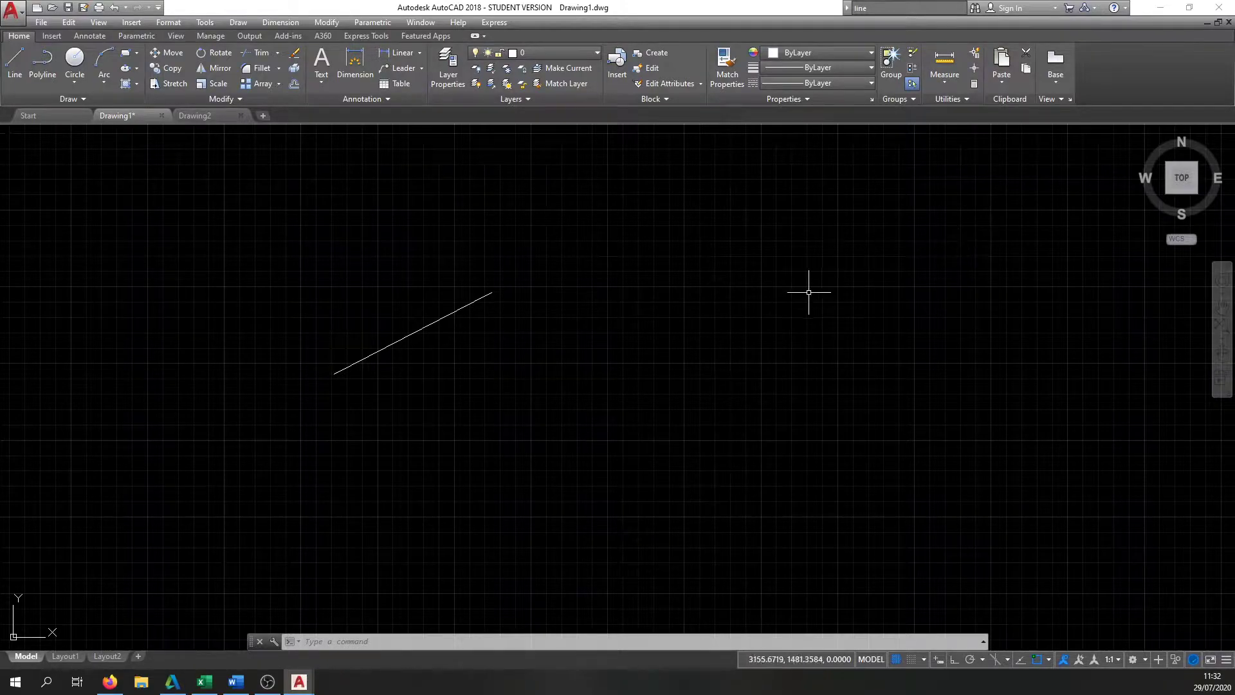
# Step: Examine the cursor coordinates around the drawing's origin and in the empty areas away from the line
pyautogui.moveTo(187, 504)
pyautogui.mouseDown(button='middle')
pyautogui.moveTo(322, 475)
pyautogui.moveTo(386, 402)
pyautogui.mouseUp(button='middle')
pyautogui.scroll(-5, 403, 378)
pyautogui.scroll(5, 418, 360)
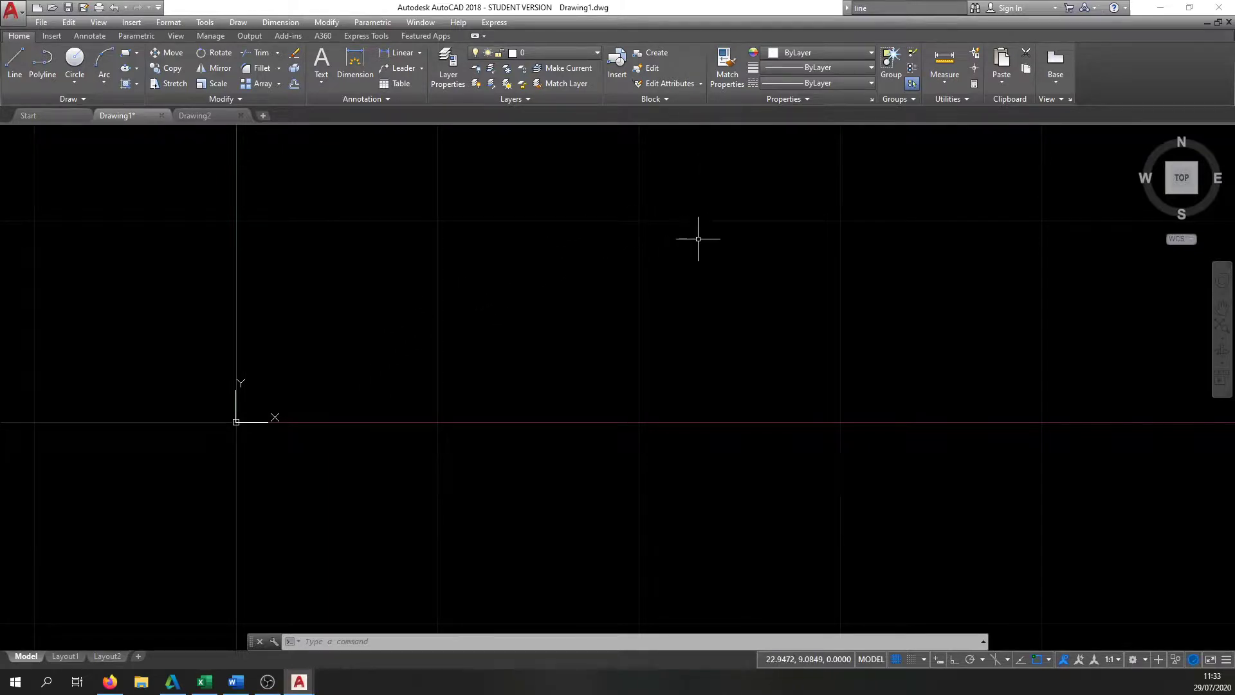
pyautogui.moveTo(739, 284); pyautogui.dragTo(682, 369, button='middle')
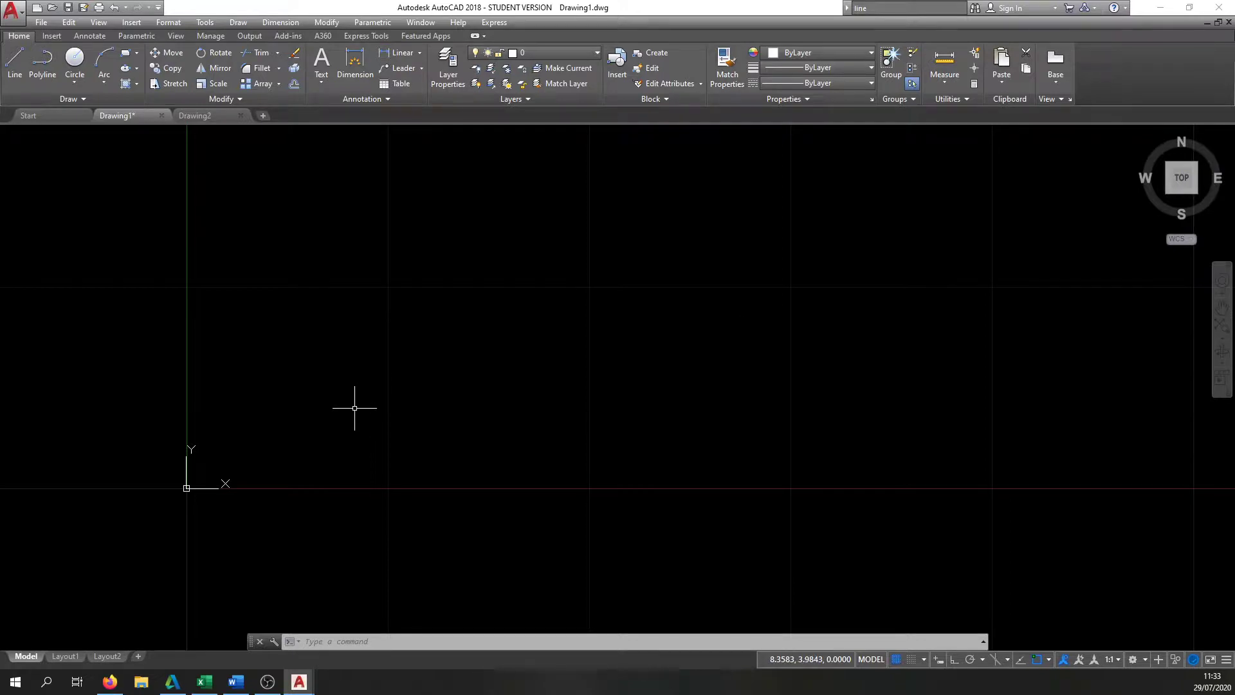
pyautogui.scroll(-3, 446, 344)
pyautogui.moveTo(573, 279); pyautogui.dragTo(346, 474, button='middle')
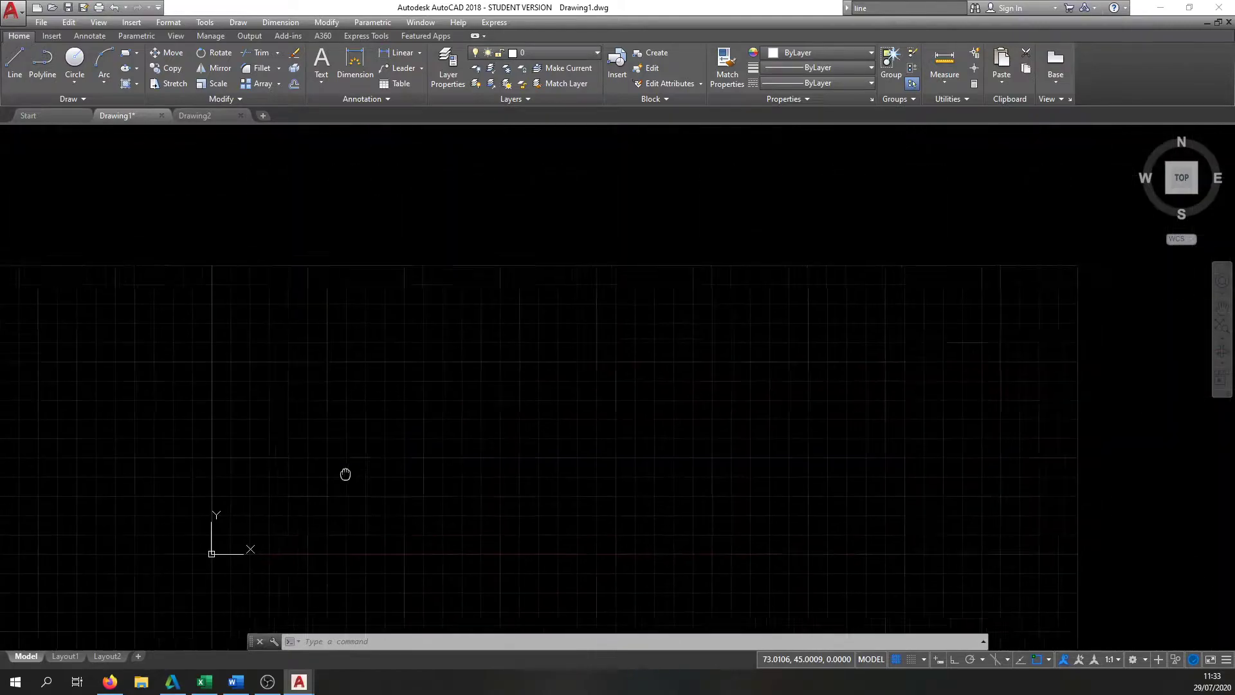
pyautogui.scroll(-5, 333, 483)
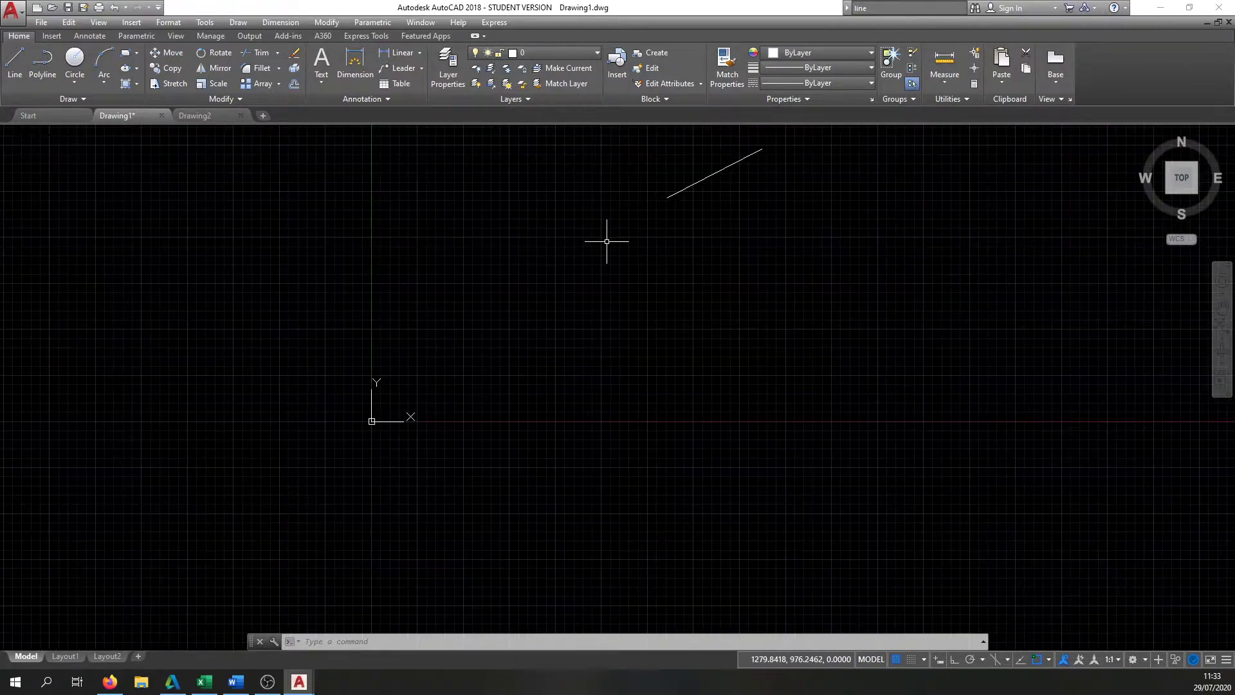
pyautogui.scroll(-2, 450, 292)
pyautogui.scroll(6, 410, 359)
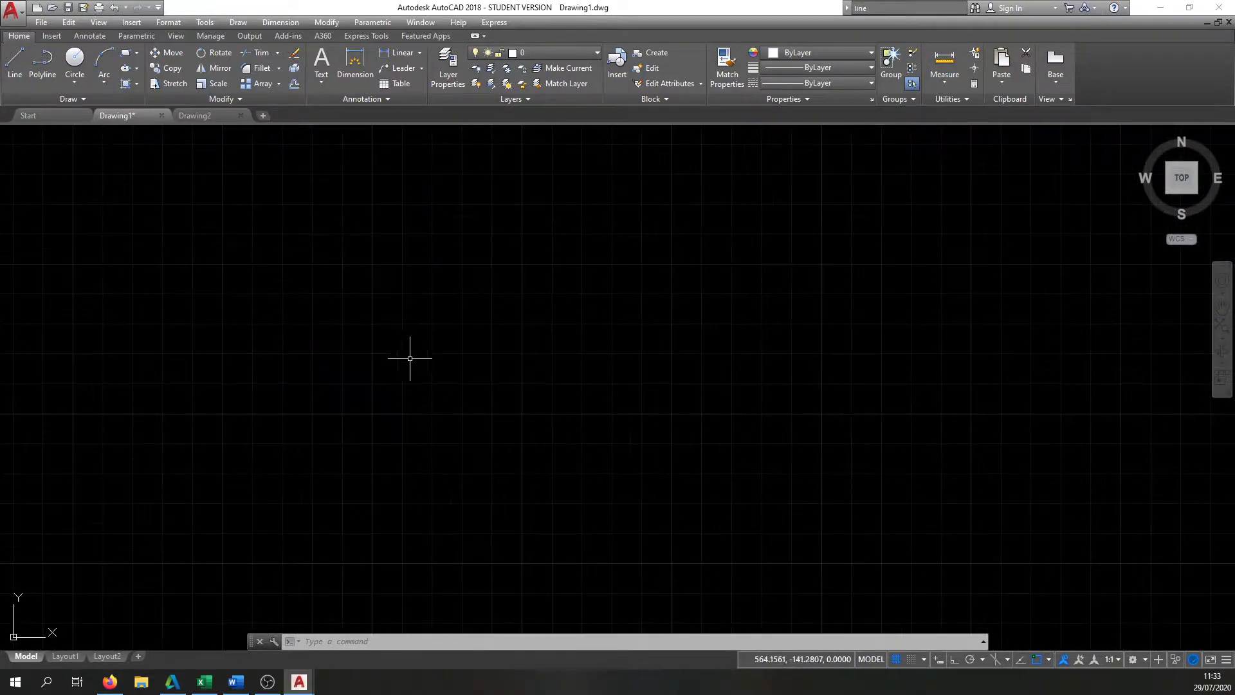
pyautogui.moveTo(442, 422); pyautogui.dragTo(794, 424, button='middle')
pyautogui.scroll(3, 678, 344)
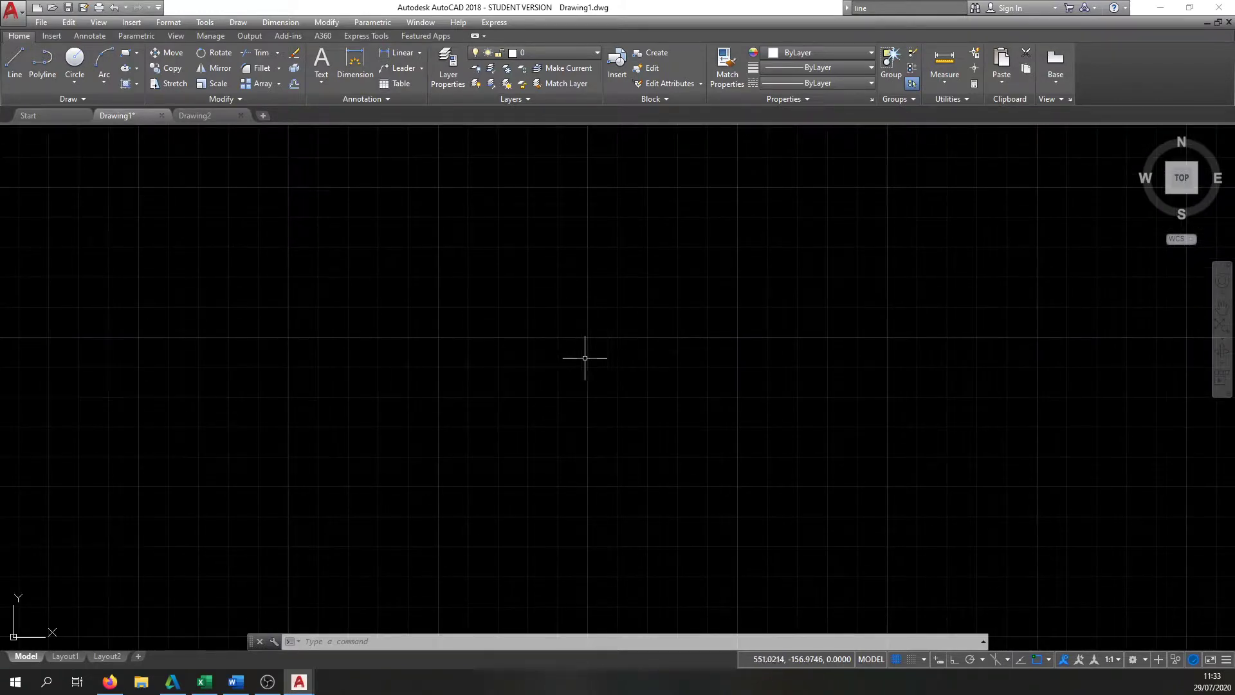
# Step: Run the ZOOM command with the Extents option to fit the line in view, and review the command history
pyautogui.click(444, 642)
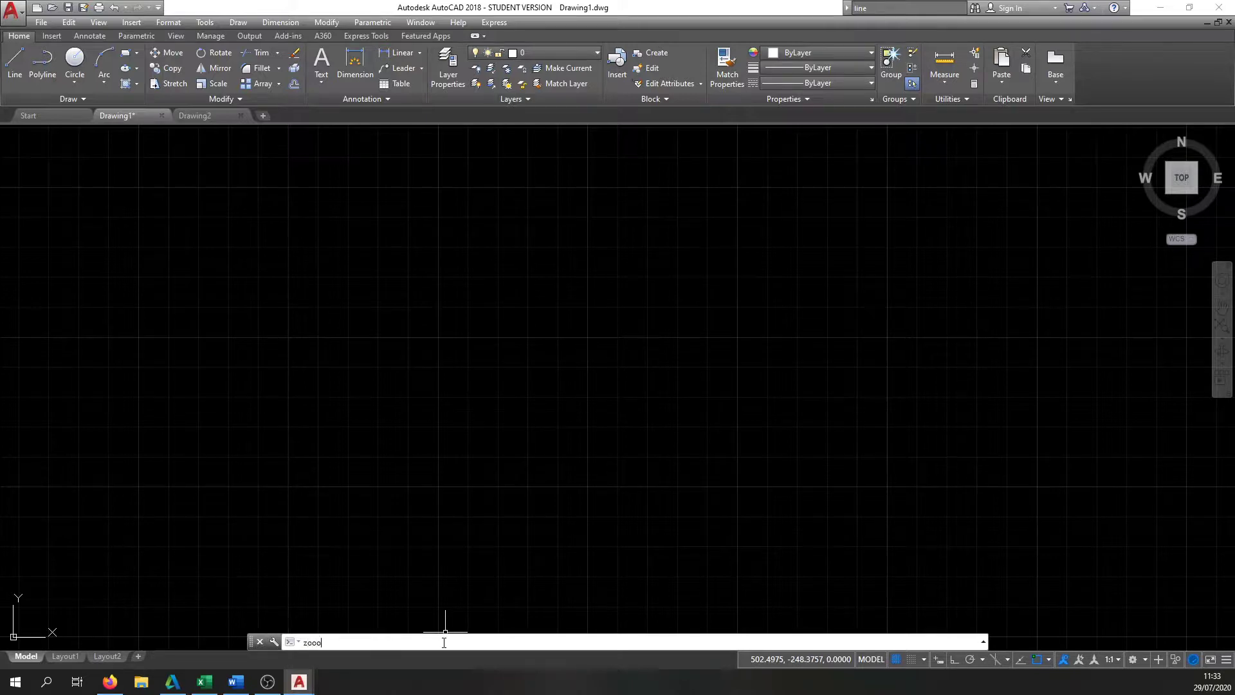
pyautogui.press('BackSpace')
pyautogui.press('BackSpace')
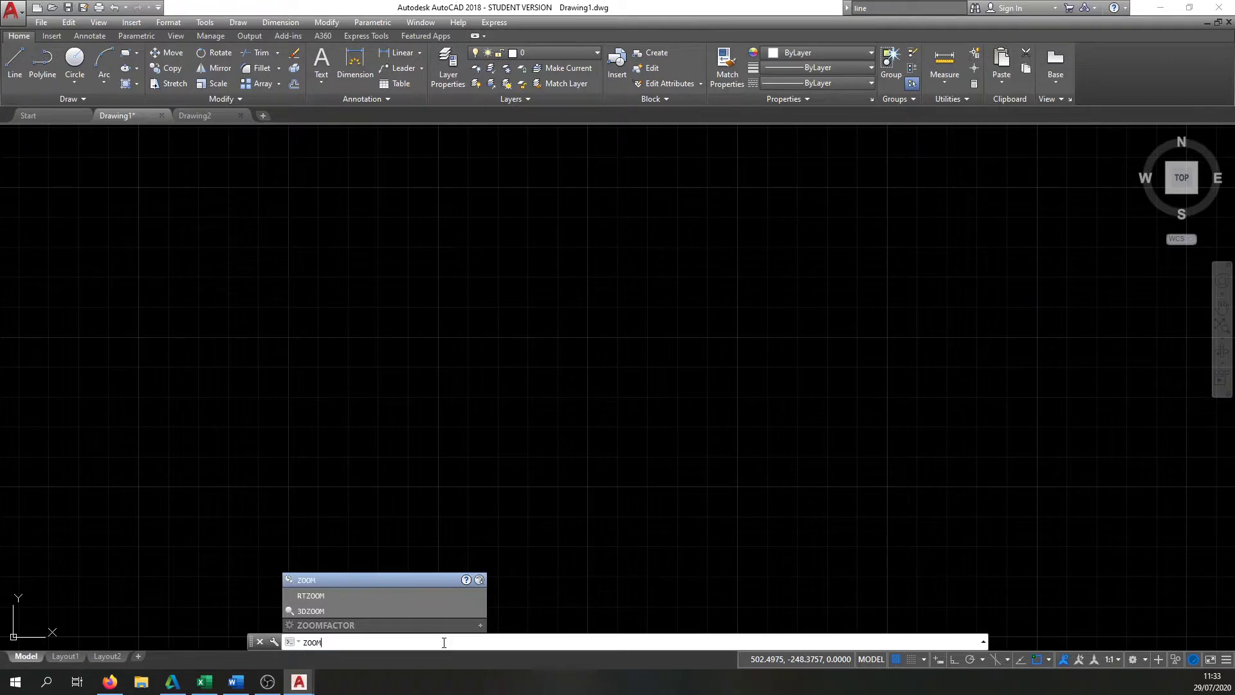
pyautogui.press('Return')
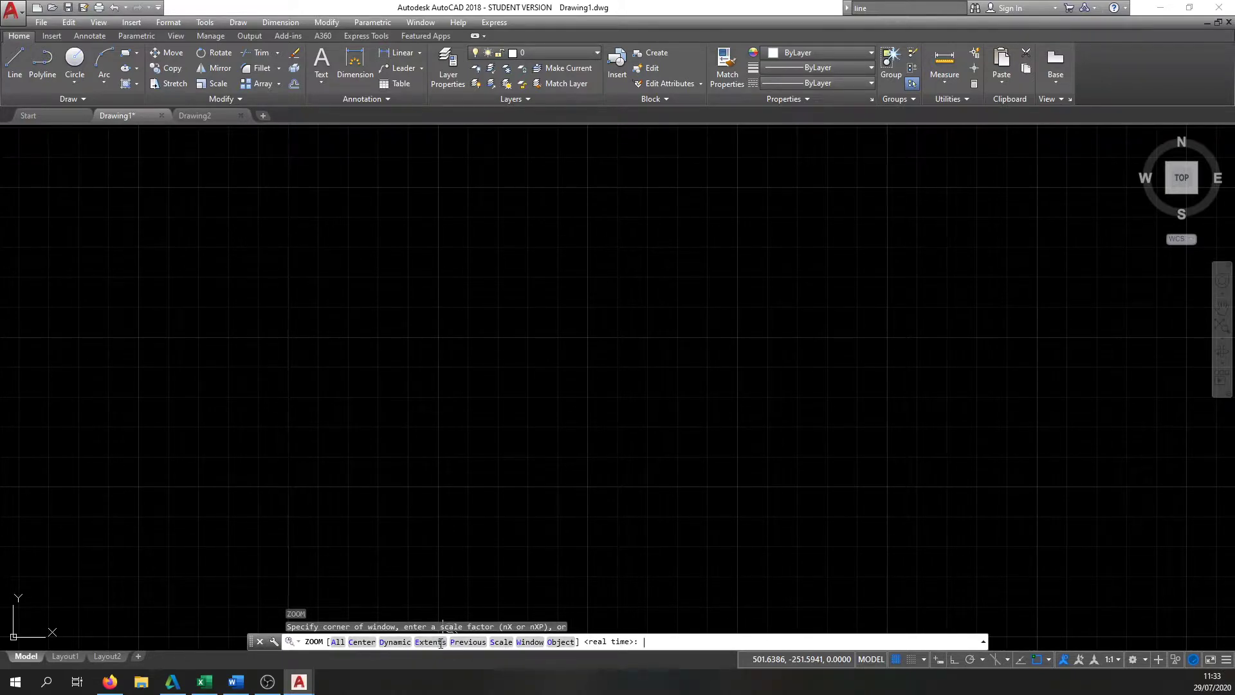
pyautogui.click(429, 642)
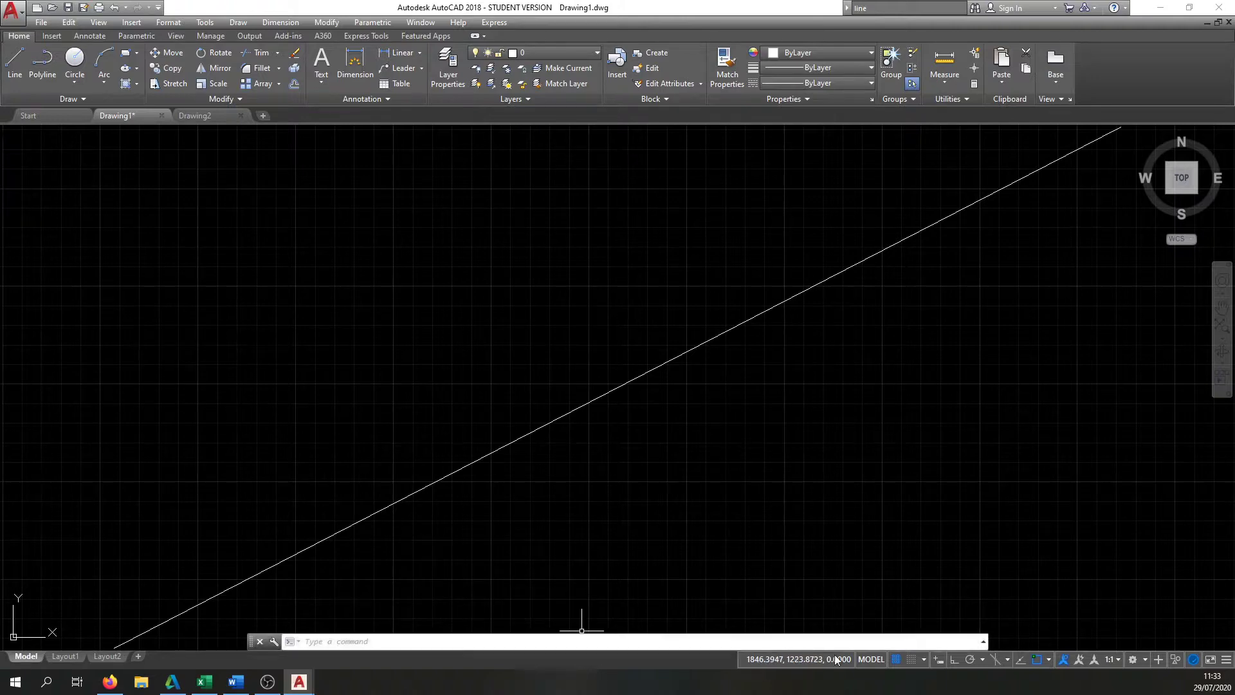
pyautogui.click(983, 641)
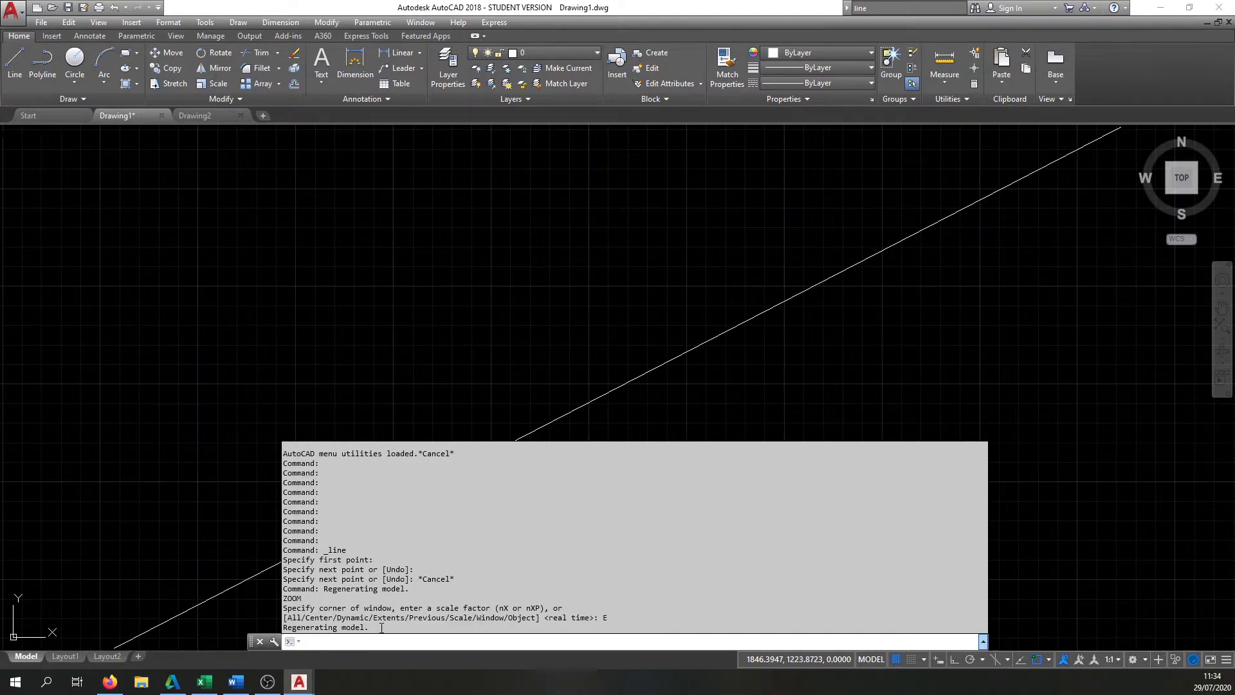
pyautogui.click(401, 641)
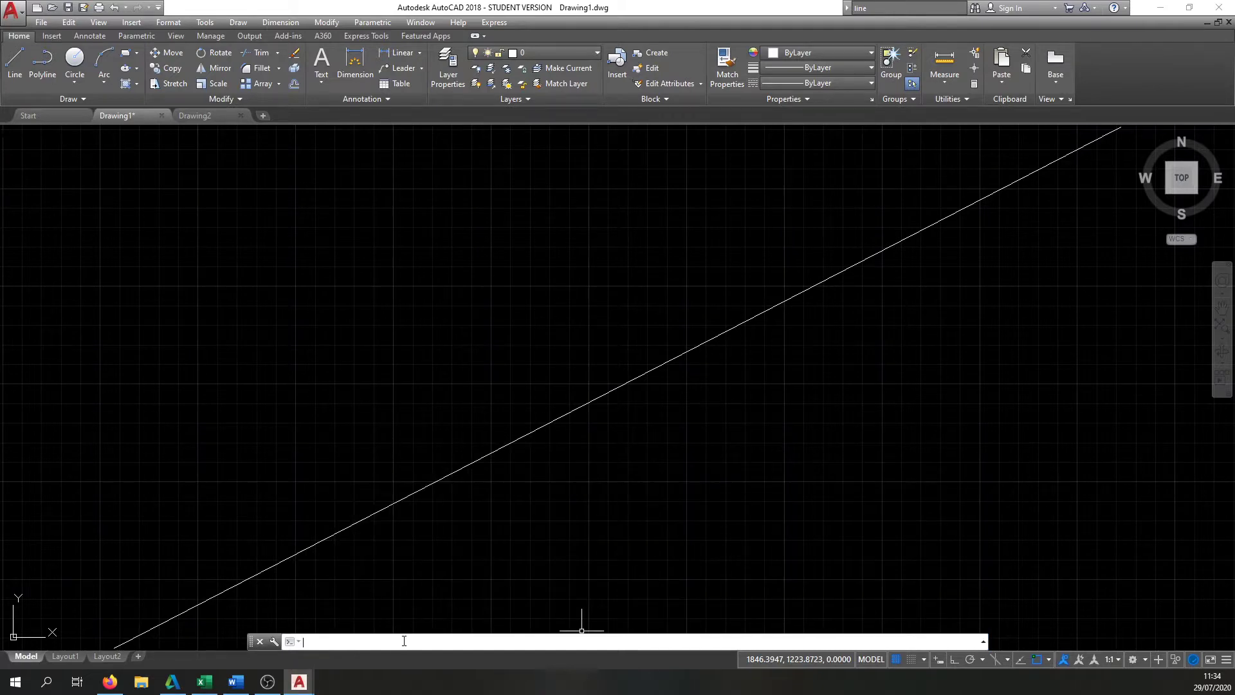
# Step: Repeat ZOOM with the Extents option, and zoom out until the whole line has space around it
pyautogui.write('z')
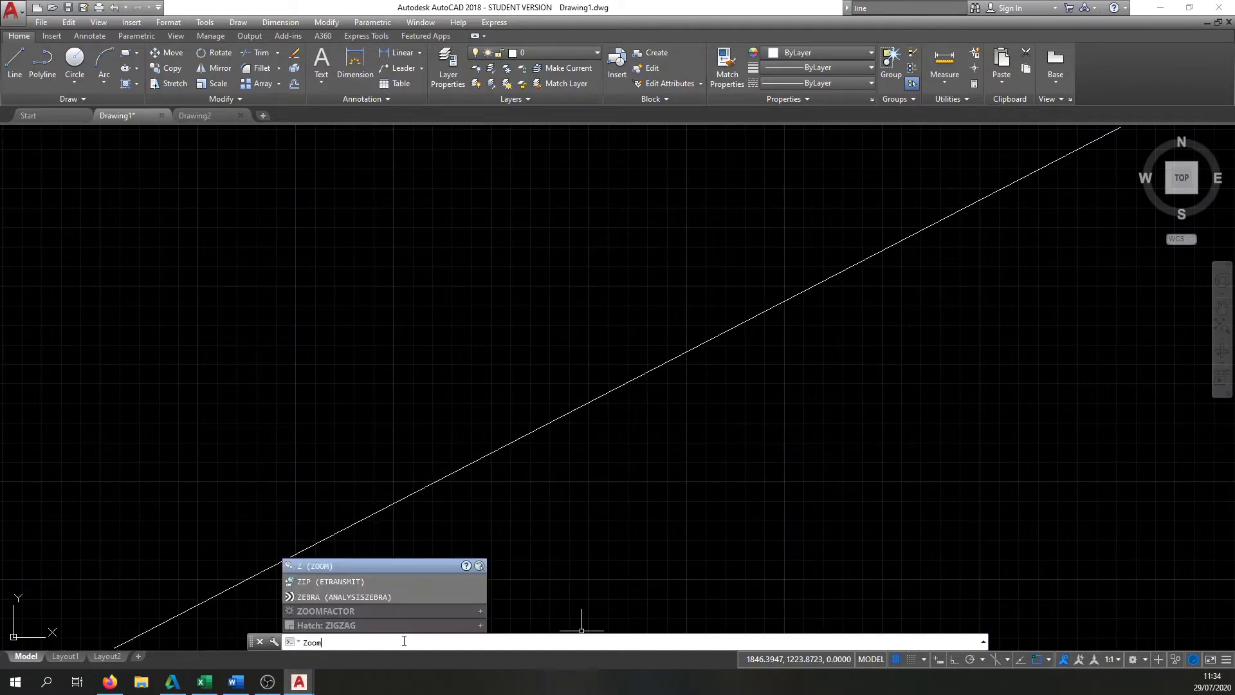
pyautogui.press('Return')
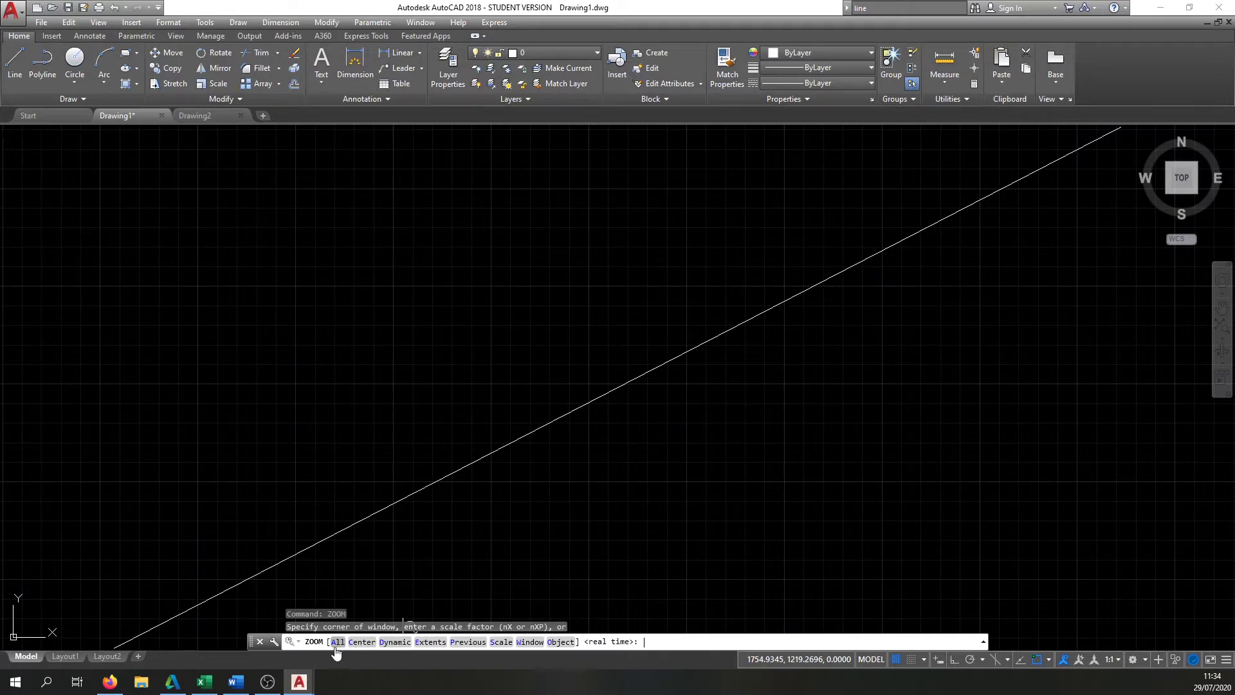
pyautogui.click(419, 642)
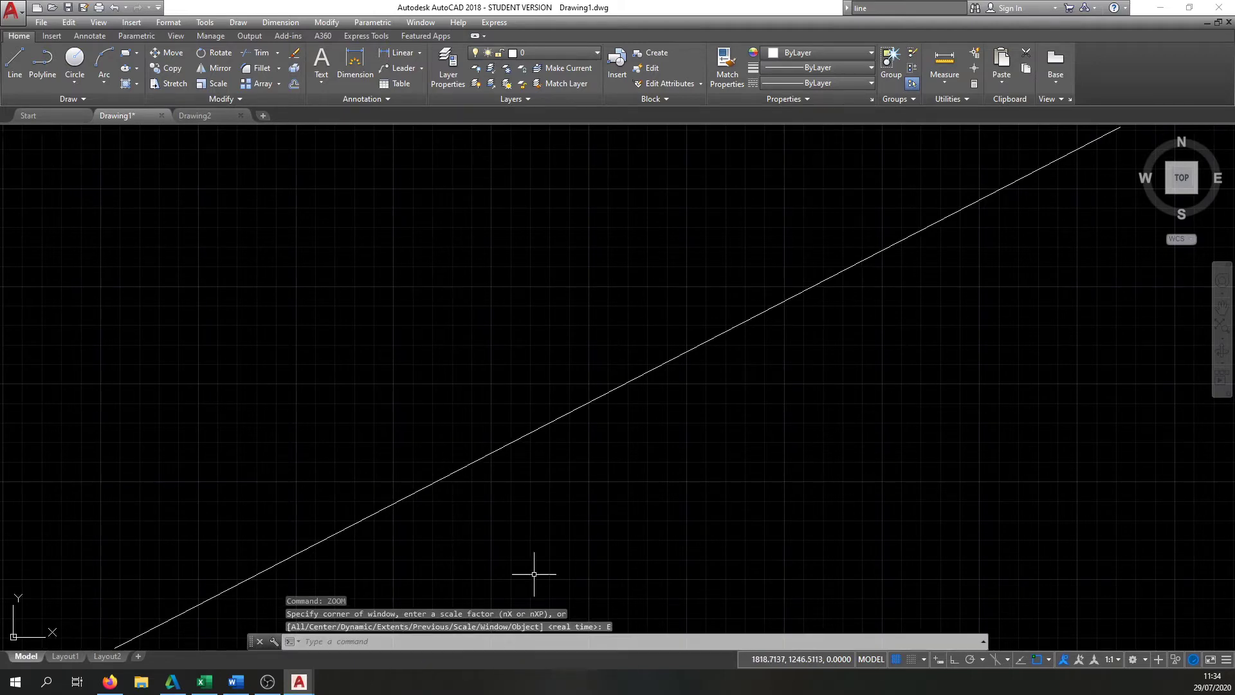
pyautogui.scroll(-4, 553, 553)
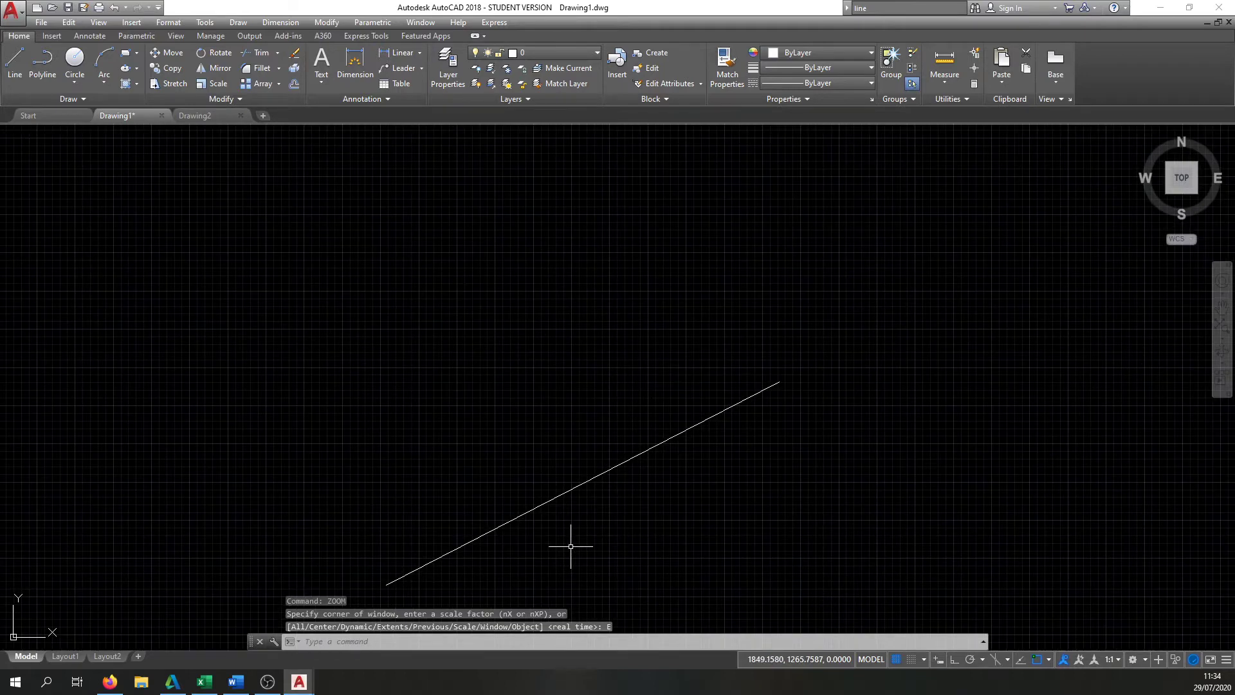